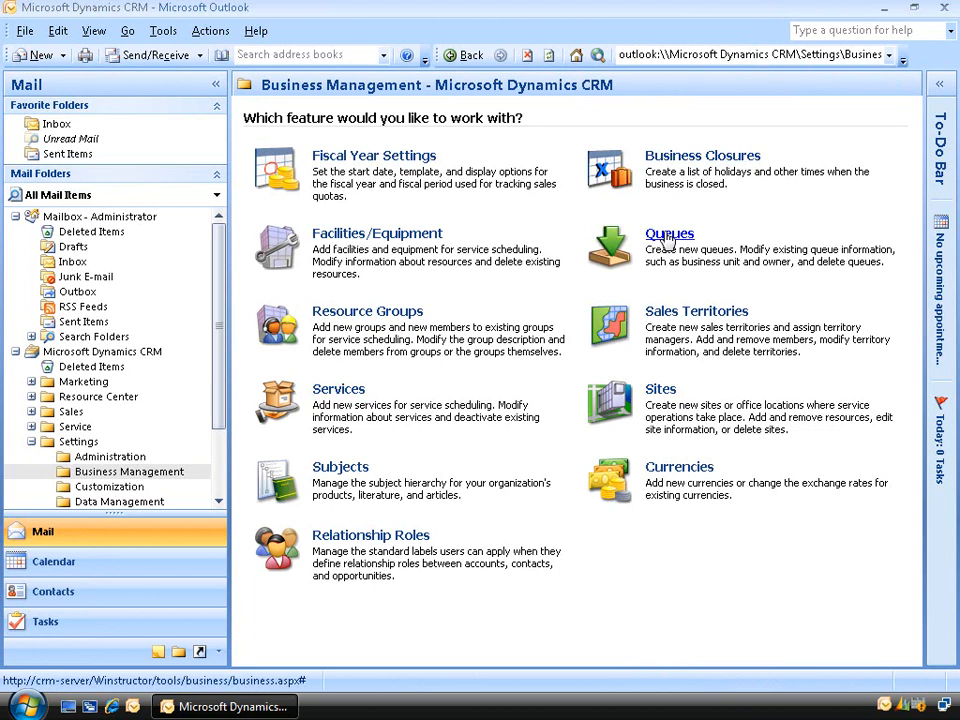
- Open the All Queues list from Business Management in Settings
{"action": "left_click", "coordinate": [667, 235]}
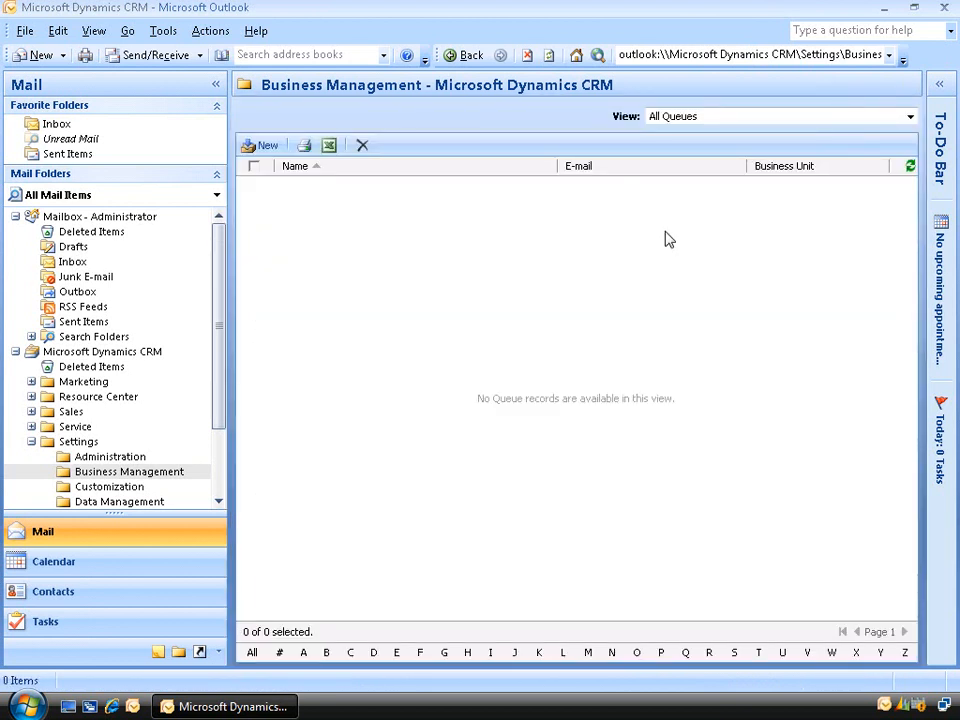
- Create a new queue named POP3 in the Sales business unit
{"action": "left_click", "coordinate": [262, 146]}
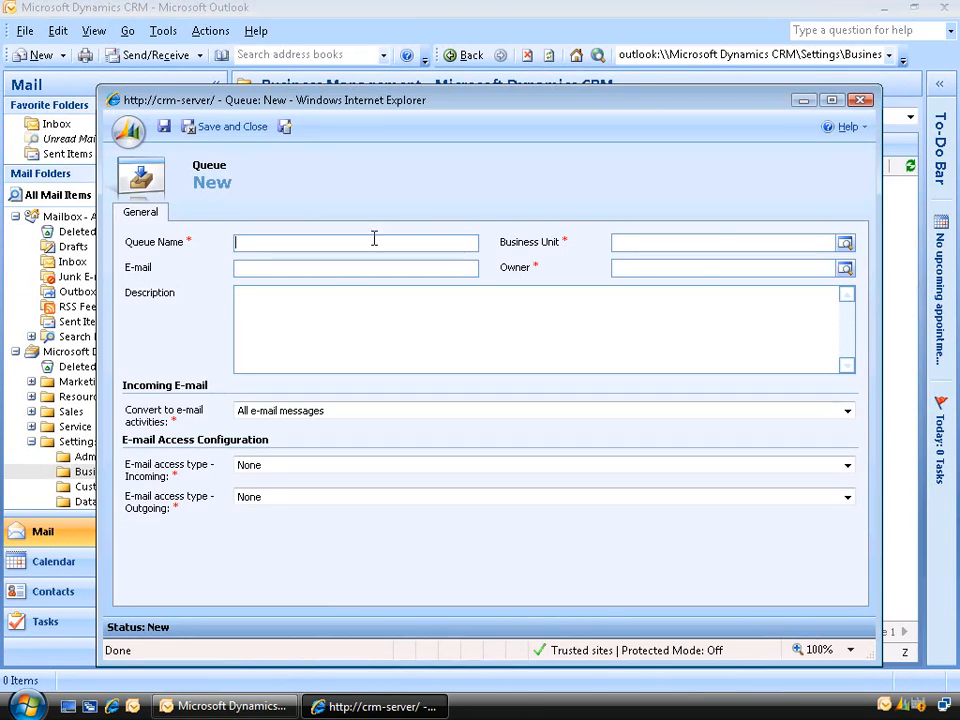
{"action": "type", "text": "POP3"}
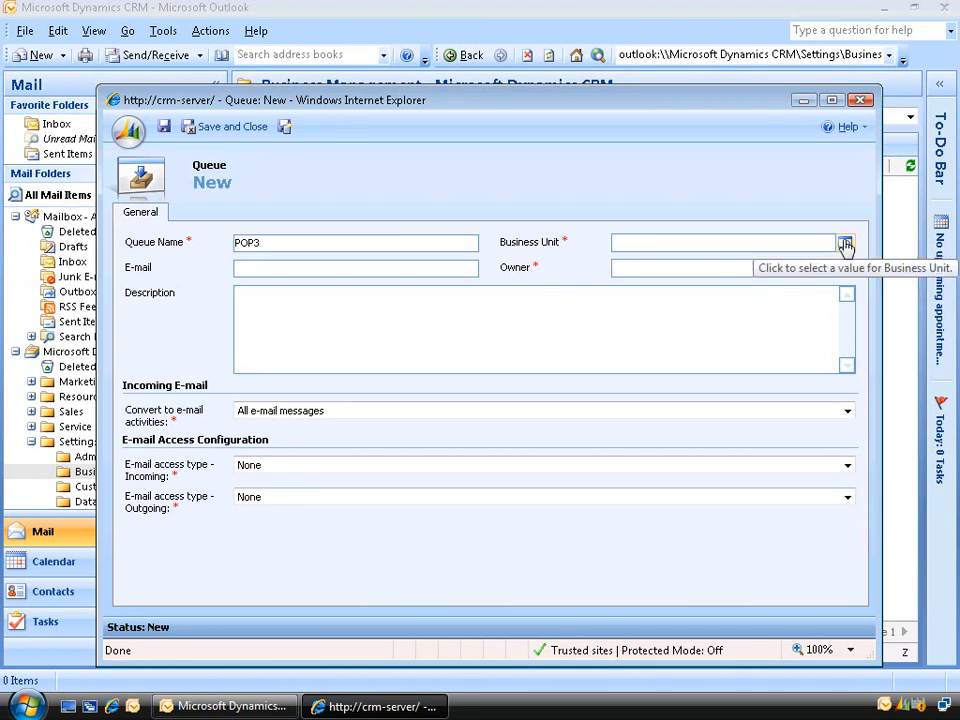
{"action": "left_click", "coordinate": [845, 244]}
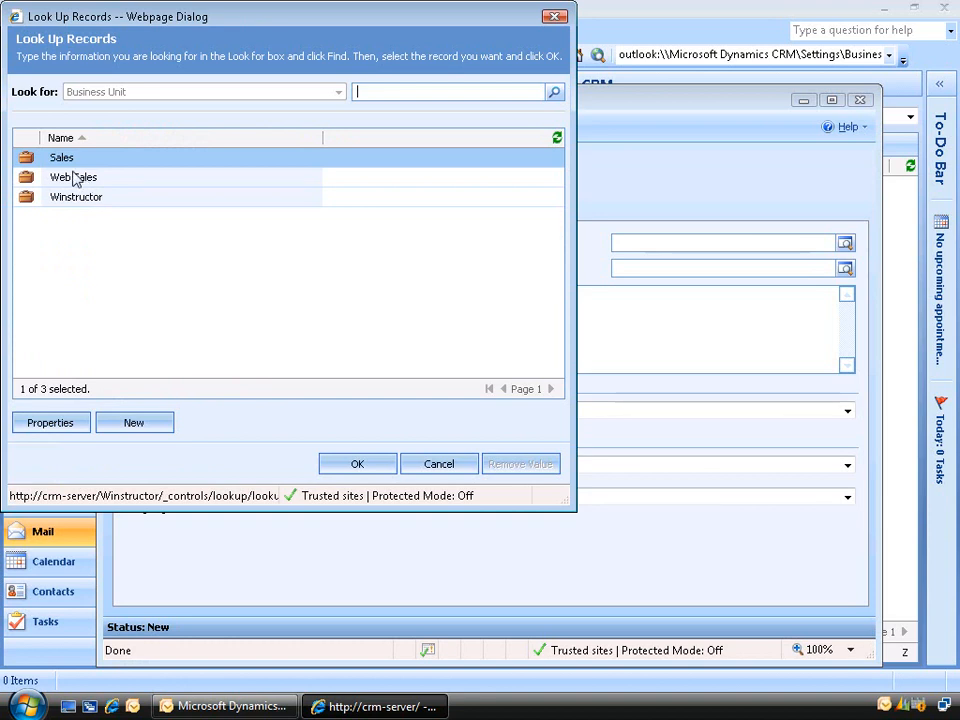
{"action": "left_click", "coordinate": [360, 465]}
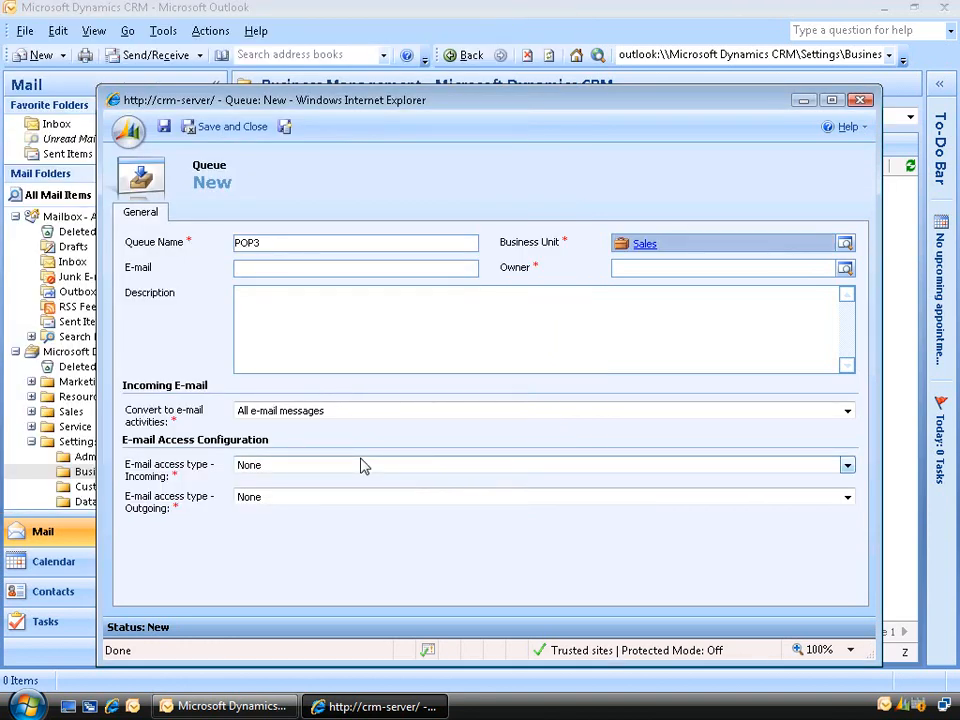
- Enter the queue's Gmail address and make Domain Administrator its owner
{"action": "left_click", "coordinate": [431, 268]}
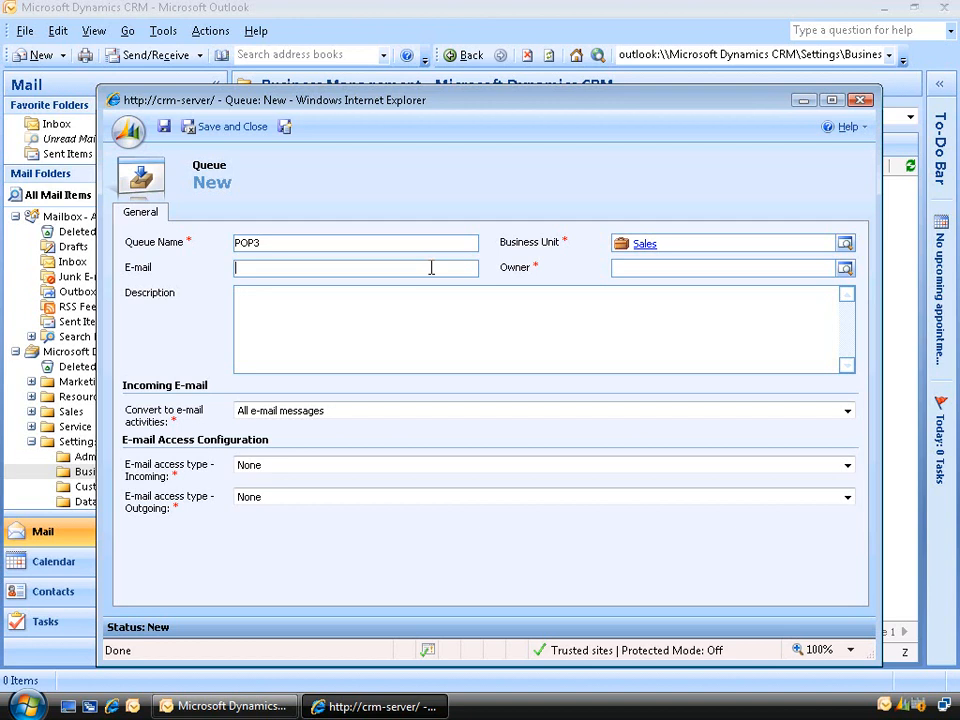
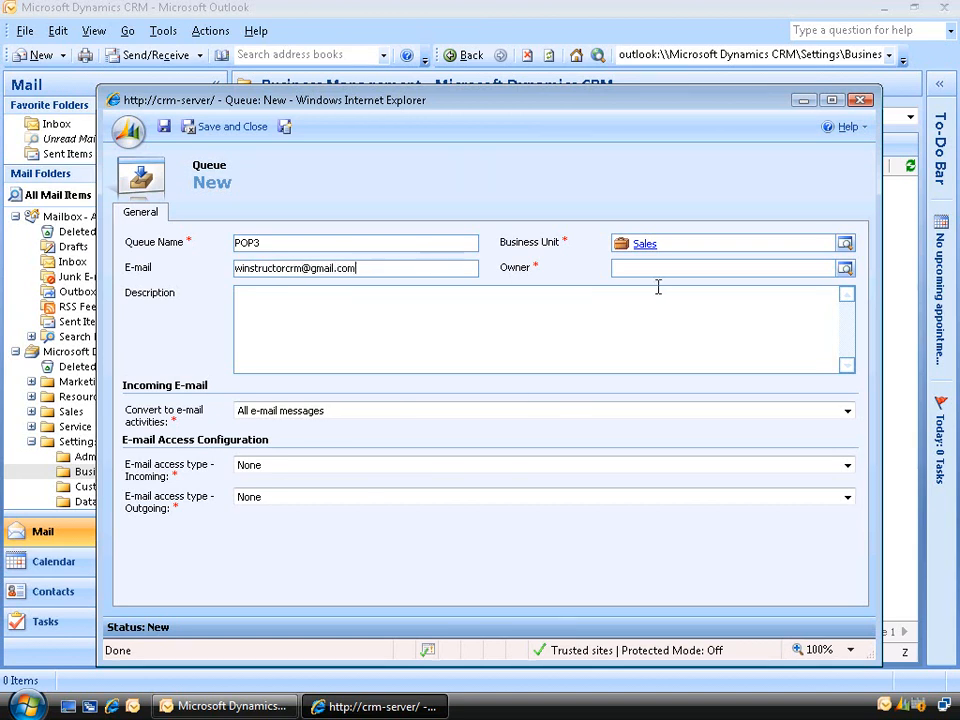
{"action": "left_click", "coordinate": [845, 272]}
{"action": "left_click", "coordinate": [117, 258]}
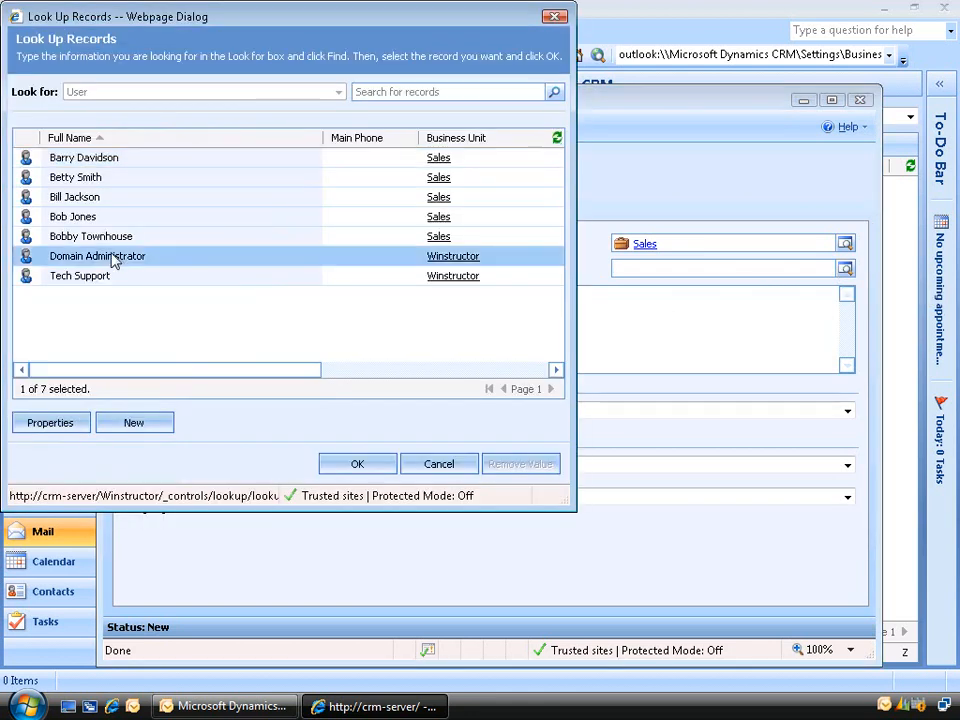
{"action": "left_click", "coordinate": [358, 466]}
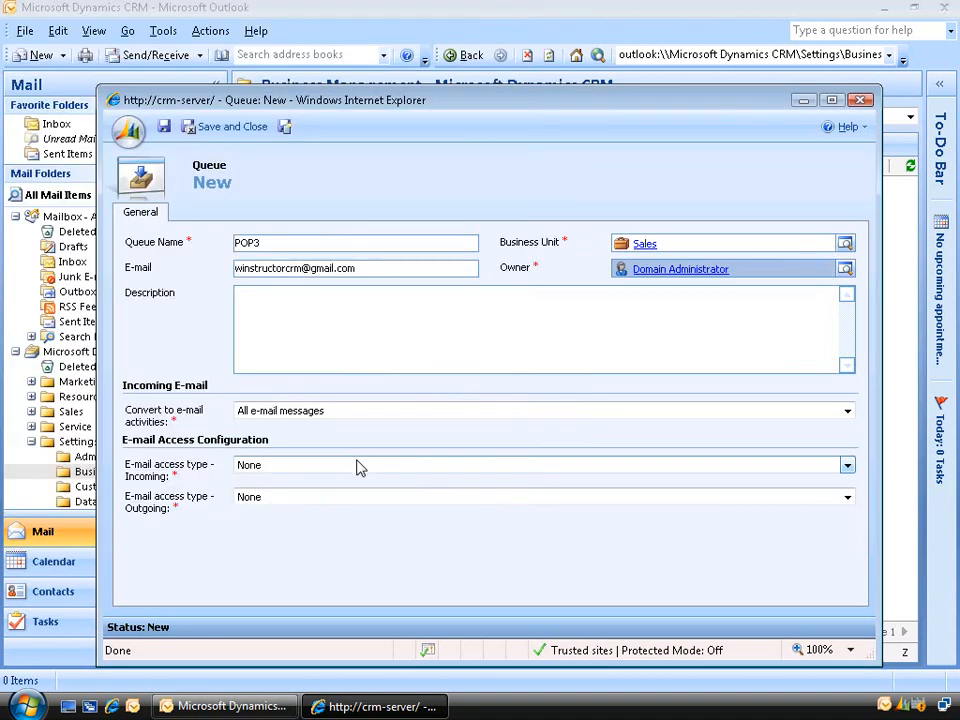
{"action": "left_click", "coordinate": [349, 345]}
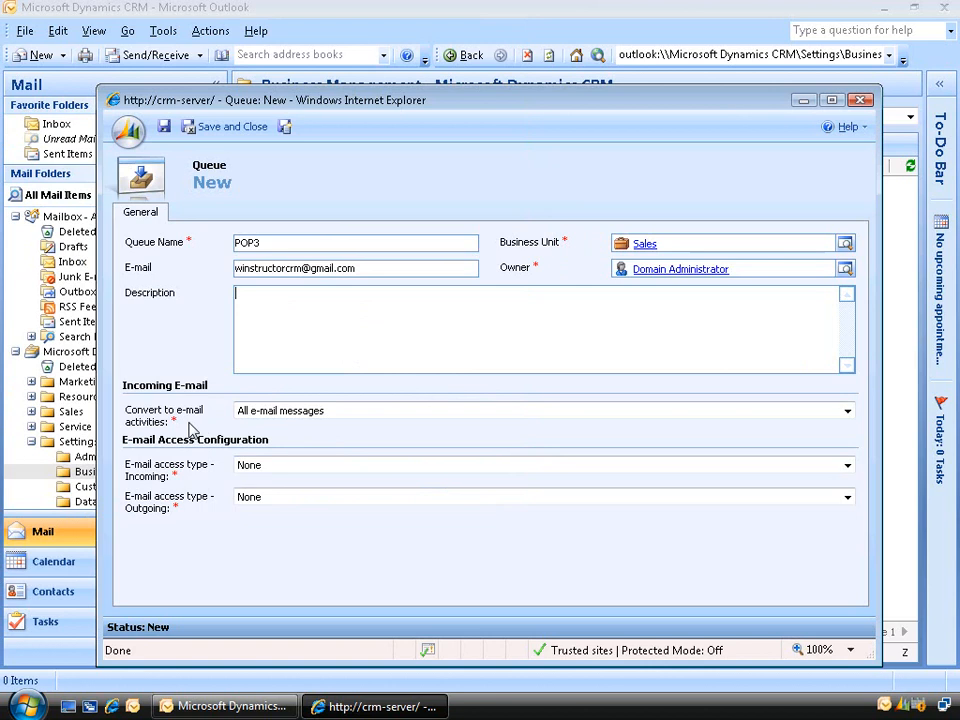
- Keep converting all e-mail messages, set incoming access to E-mail Router, and save the queue
{"action": "left_click", "coordinate": [375, 412]}
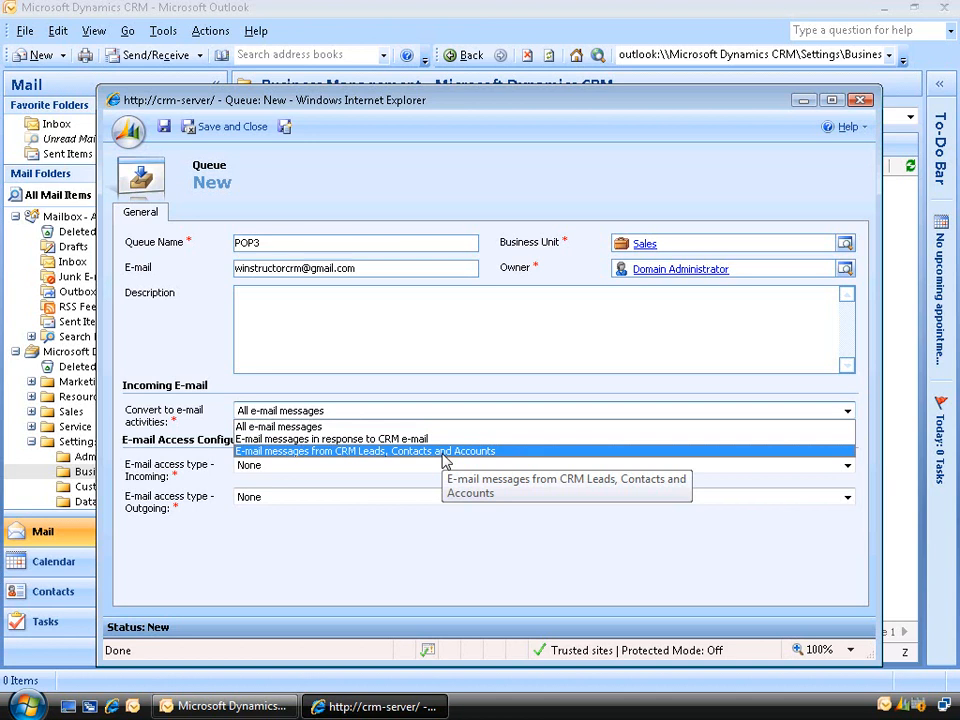
{"action": "left_click", "coordinate": [349, 428]}
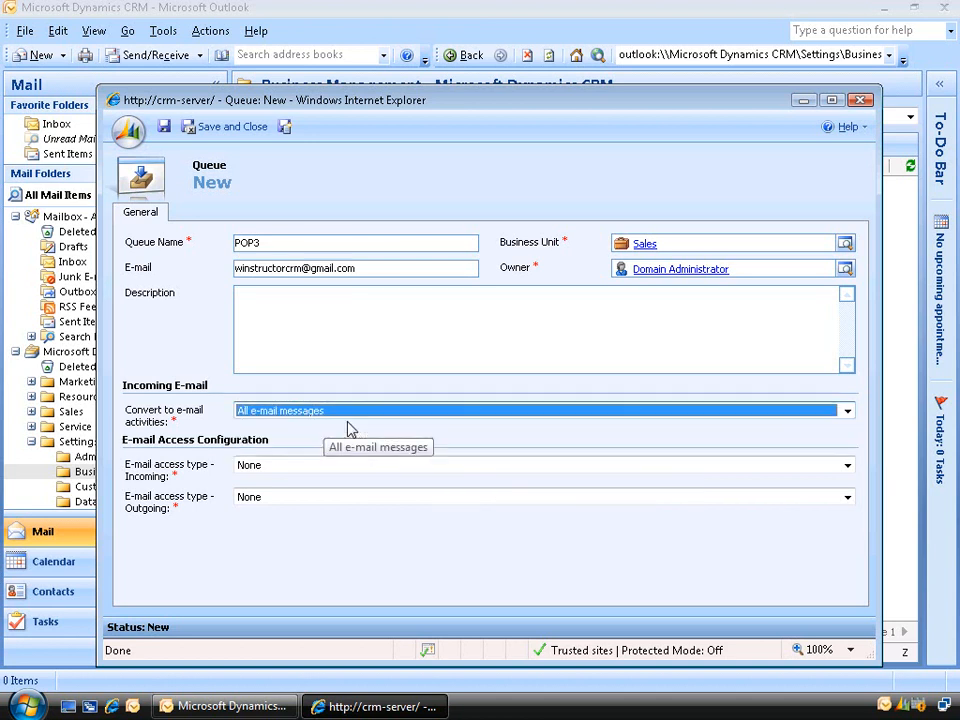
{"action": "left_click", "coordinate": [375, 475]}
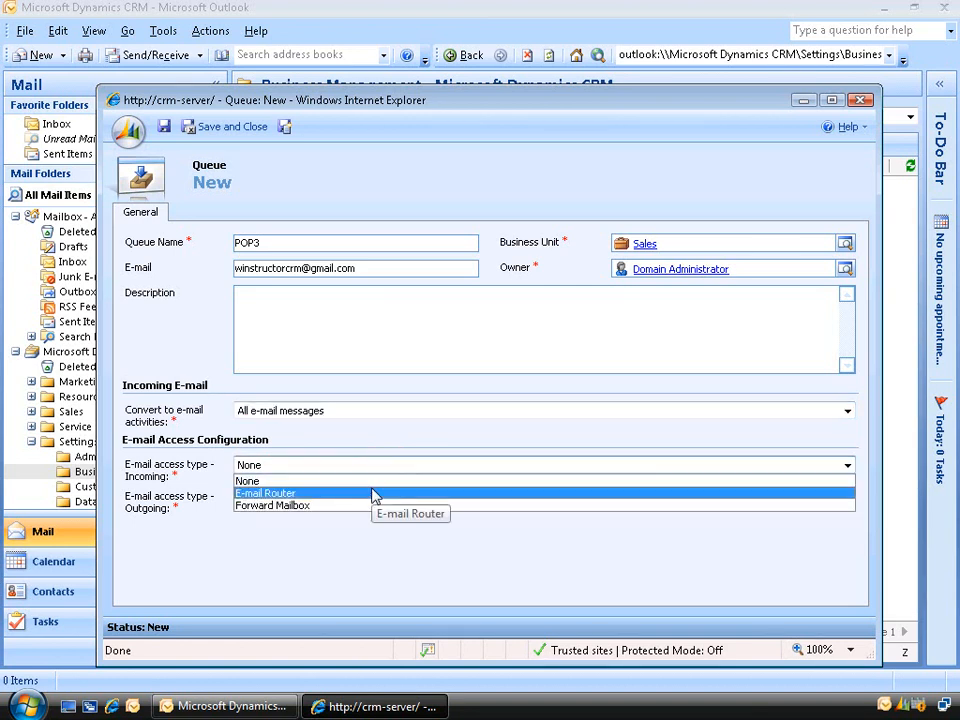
{"action": "left_click", "coordinate": [375, 494]}
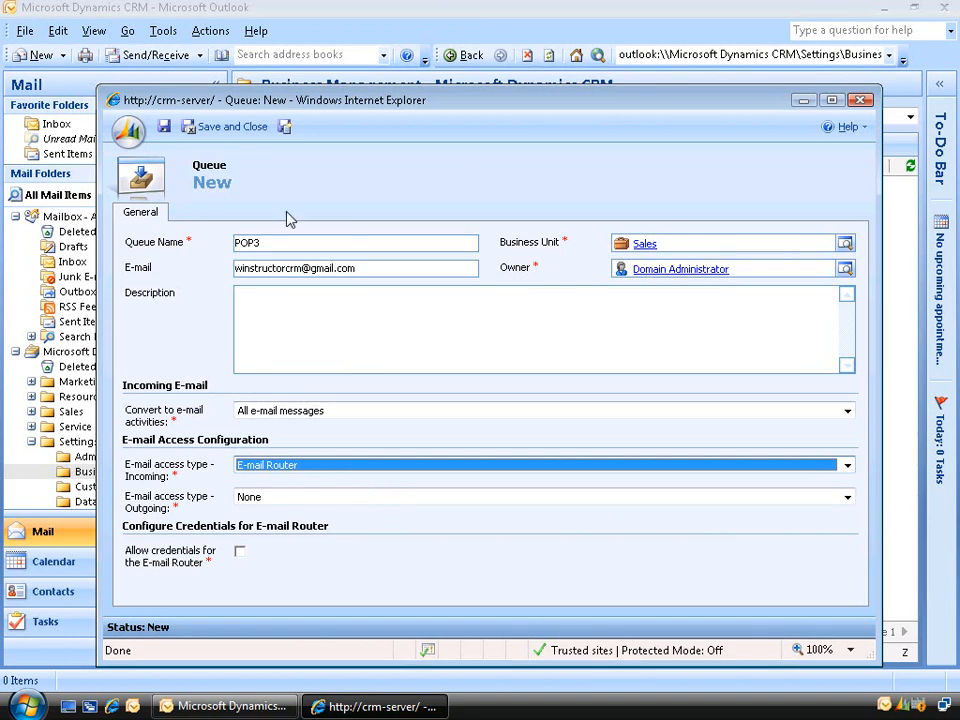
{"action": "left_click", "coordinate": [250, 128]}
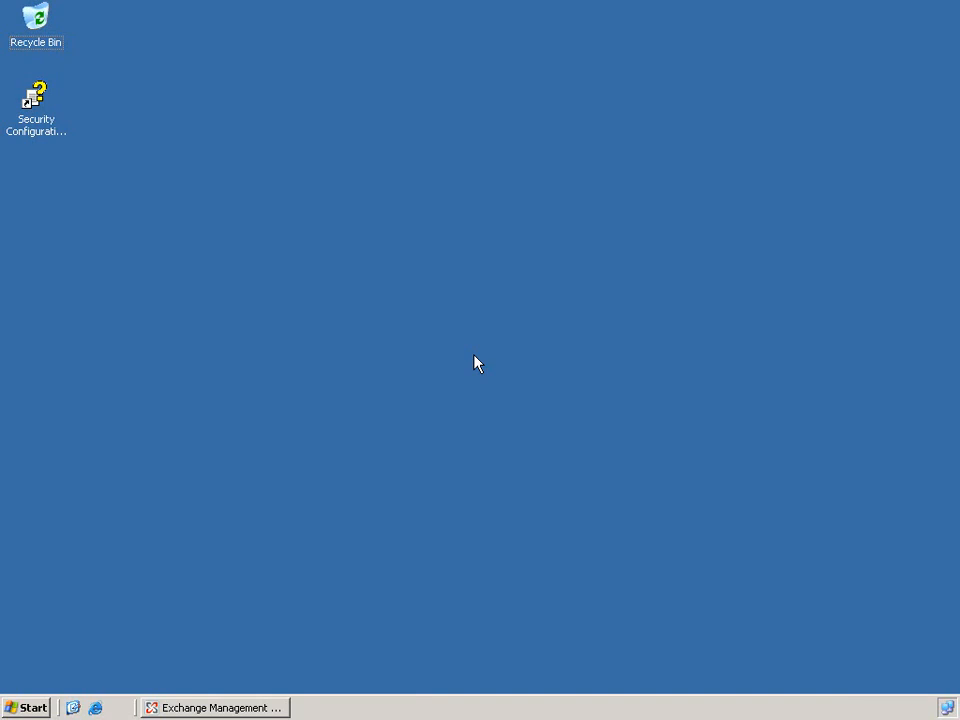
- Launch Microsoft Dynamics CRM E-mail Router Configuration Manager from the Start menu
{"action": "left_click", "coordinate": [45, 706]}
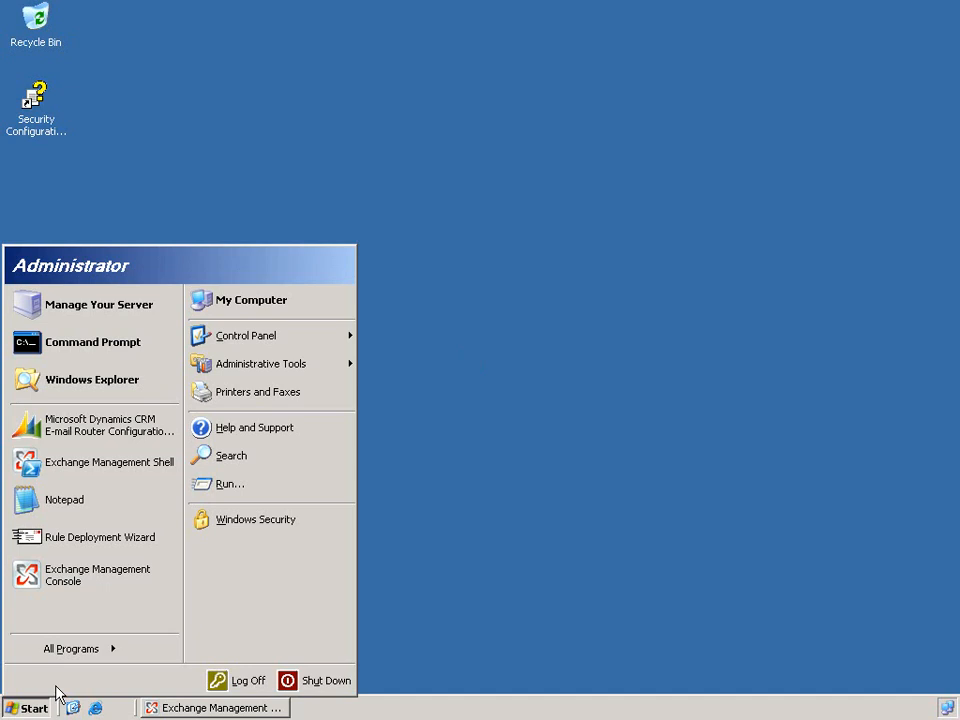
{"action": "mouse_move", "coordinate": [62, 655]}
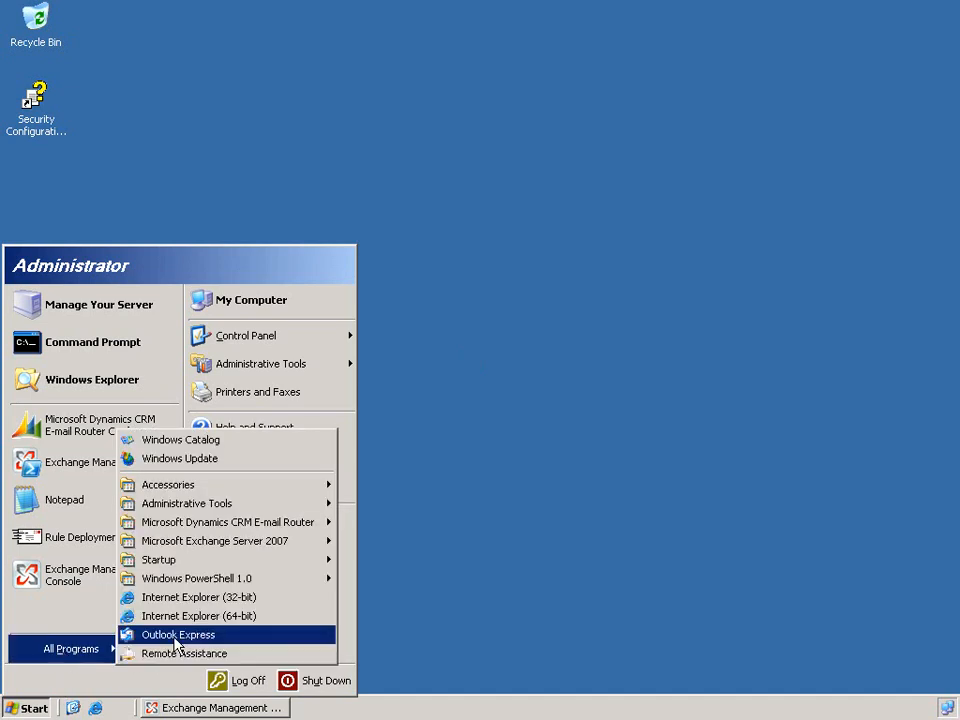
{"action": "mouse_move", "coordinate": [280, 527]}
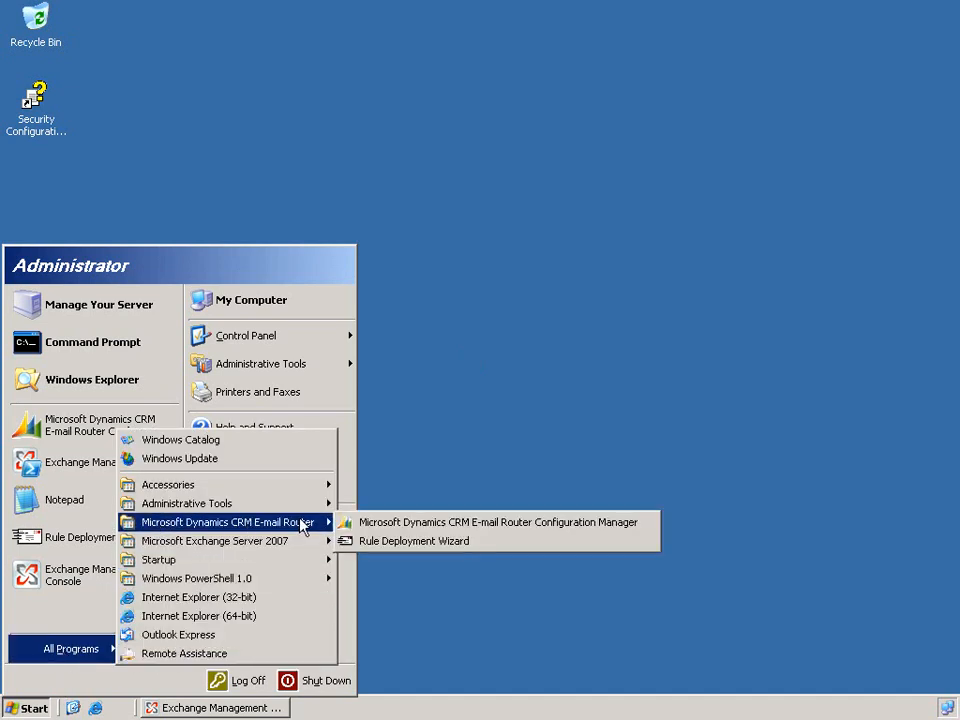
{"action": "left_click", "coordinate": [510, 527]}
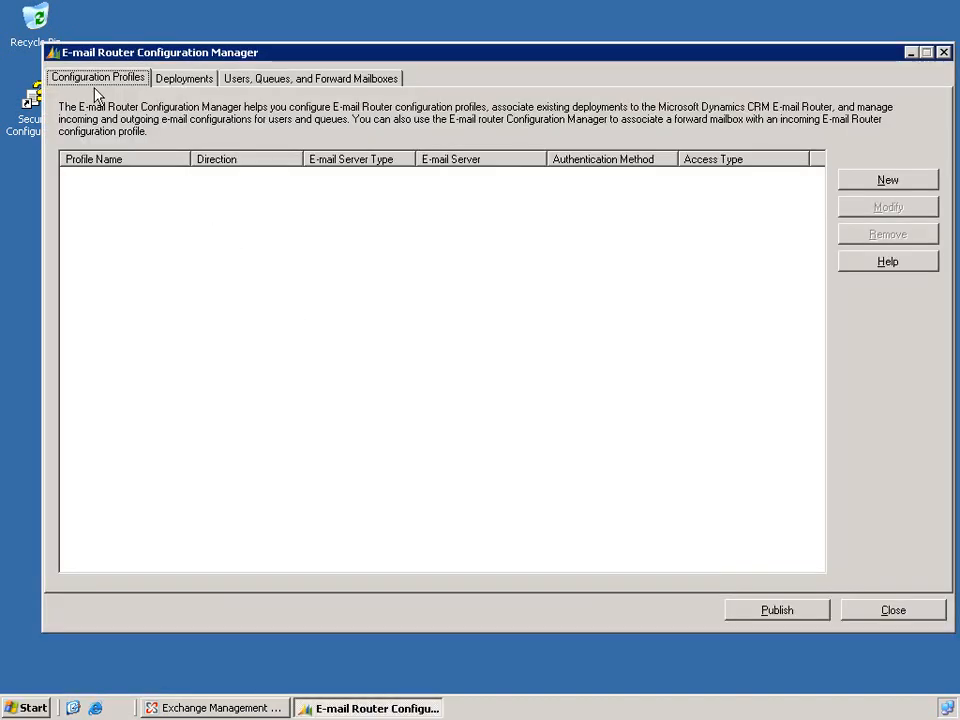
- Start a new profile named Gmail POP3 using a POP3 server with Clear Text authentication
{"action": "left_click", "coordinate": [884, 181]}
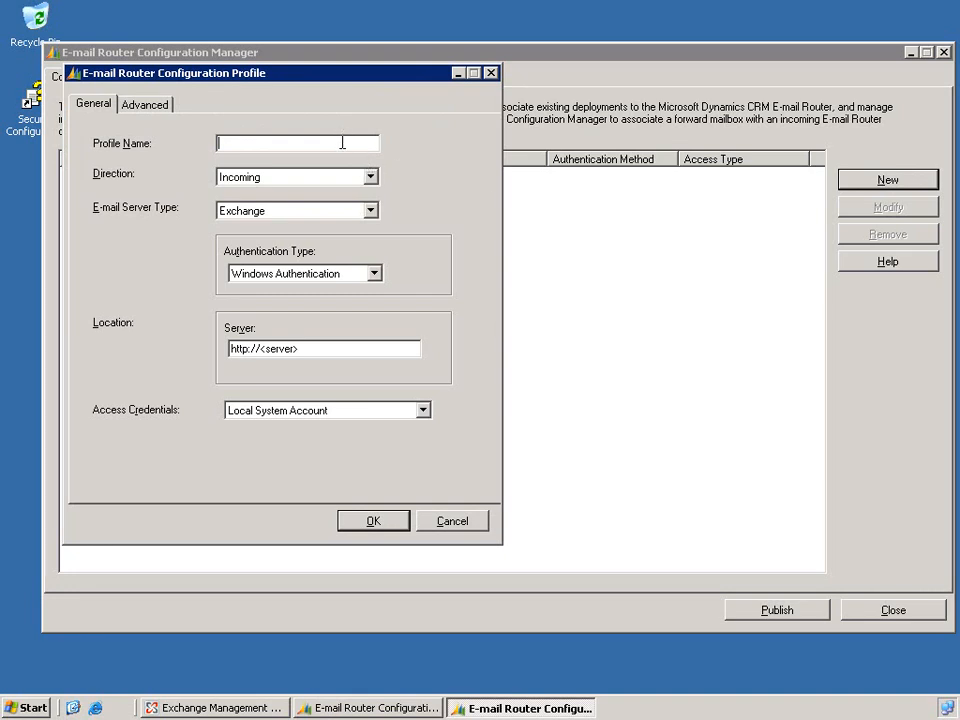
{"action": "type", "text": "Gmail POP3"}
{"action": "left_click", "coordinate": [313, 212]}
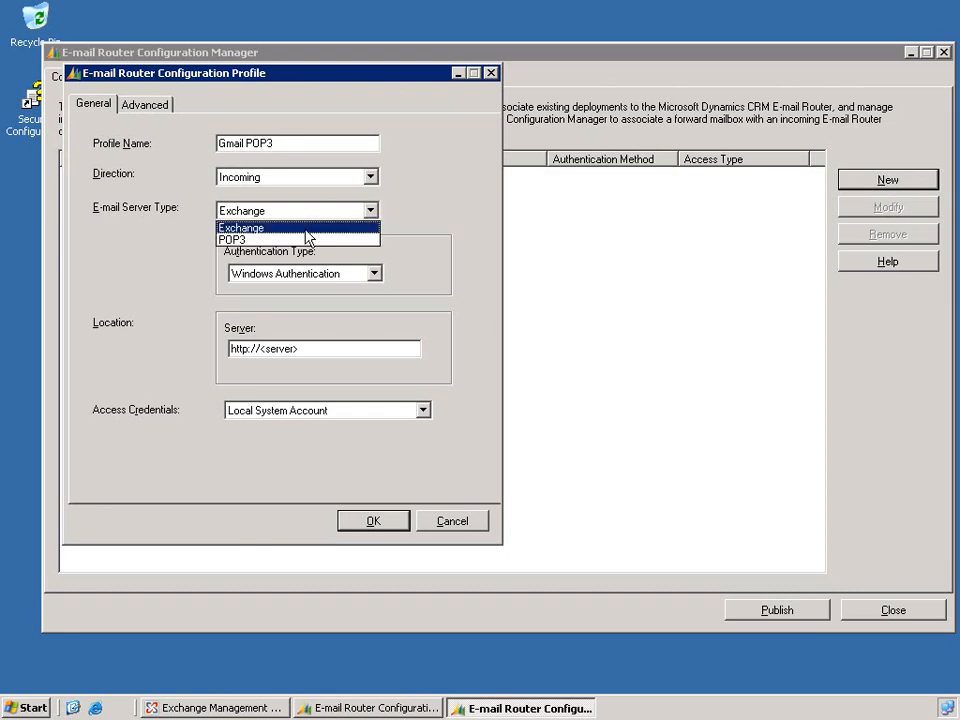
{"action": "left_click", "coordinate": [308, 241]}
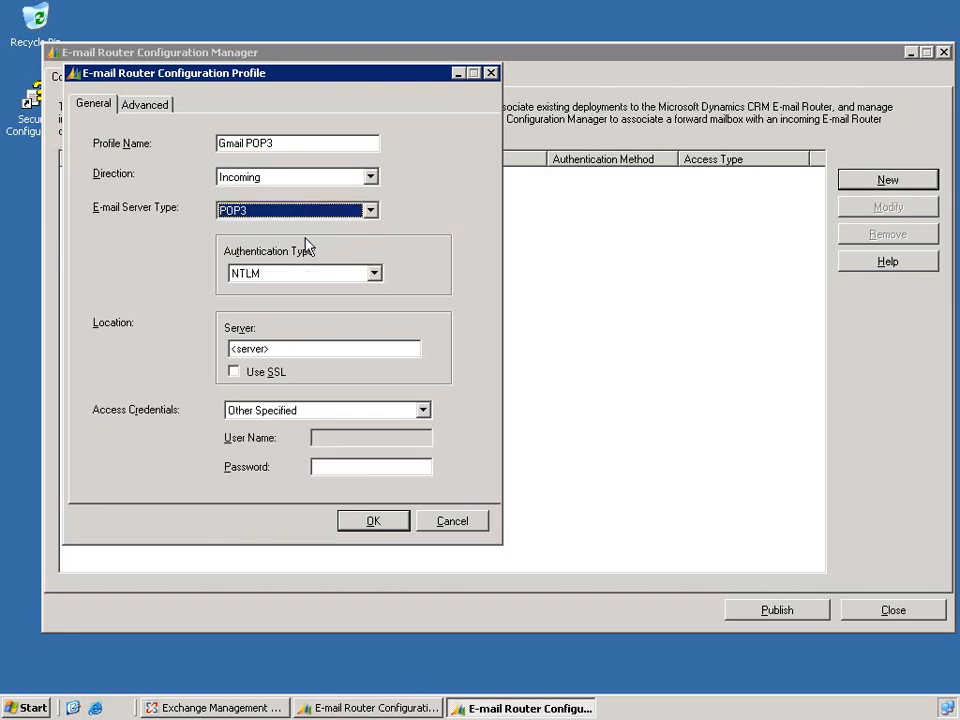
{"action": "left_click", "coordinate": [306, 274]}
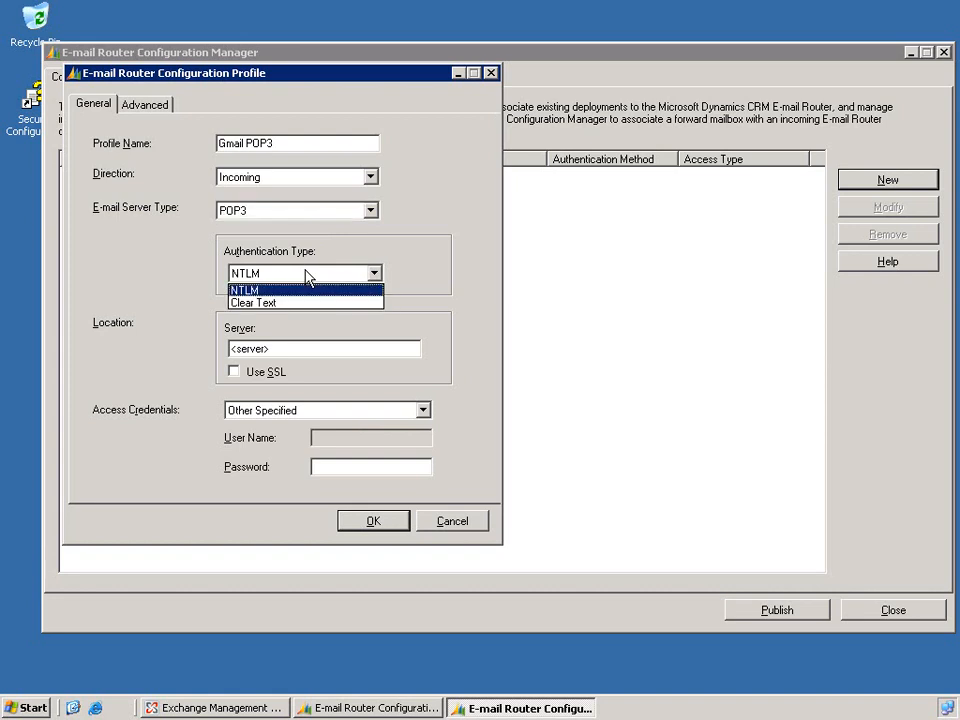
{"action": "left_click", "coordinate": [308, 303]}
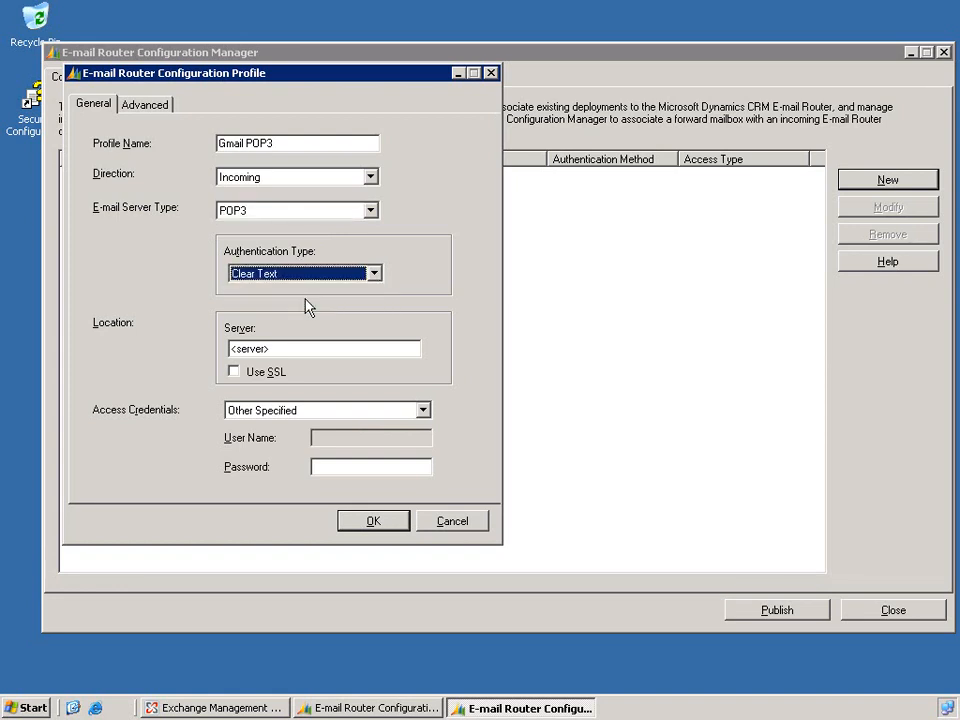
- Set the server to pop.gmail.com with SSL and enter the mailbox password
{"action": "left_click_drag", "start_coordinate": [306, 349], "coordinate": [217, 351]}
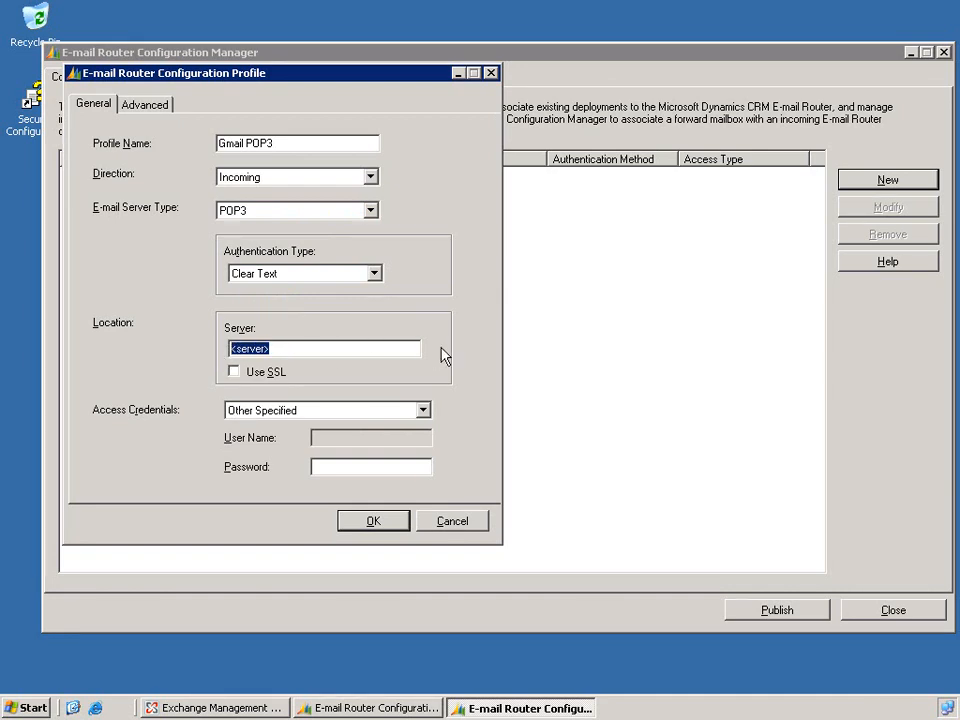
{"action": "key", "text": "Delete"}
{"action": "type", "text": "pop.gmail.com"}
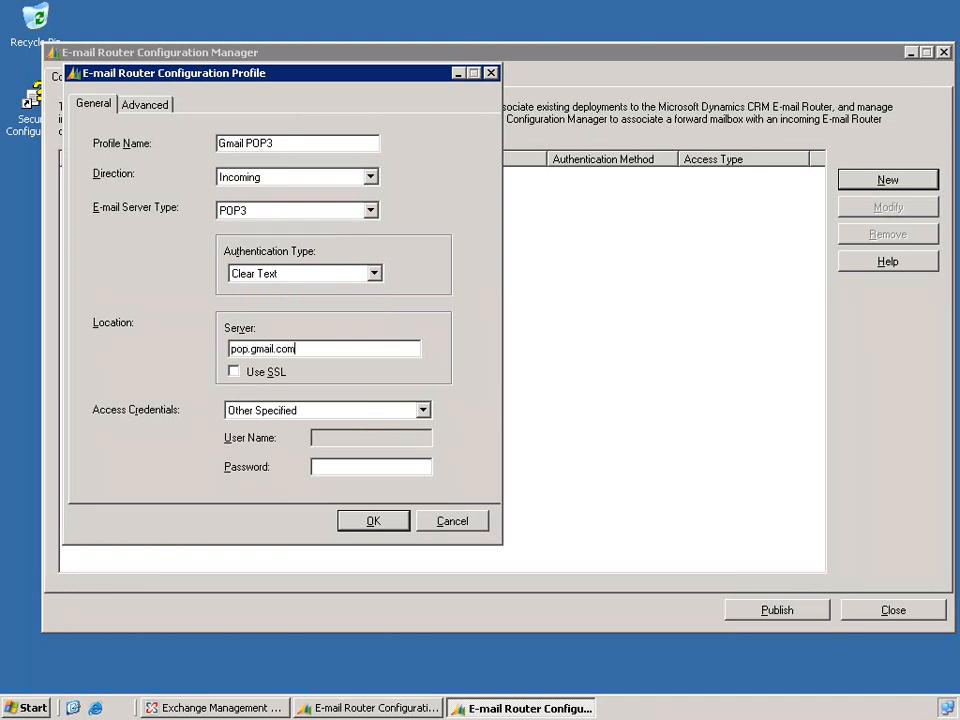
{"action": "left_click", "coordinate": [234, 372]}
{"action": "left_click", "coordinate": [335, 466]}
{"action": "type", "text": "********"}
- Change the advanced network port from 110 to 995 and save the profile
{"action": "left_click", "coordinate": [159, 112]}
{"action": "left_click_drag", "start_coordinate": [349, 144], "coordinate": [386, 144]}
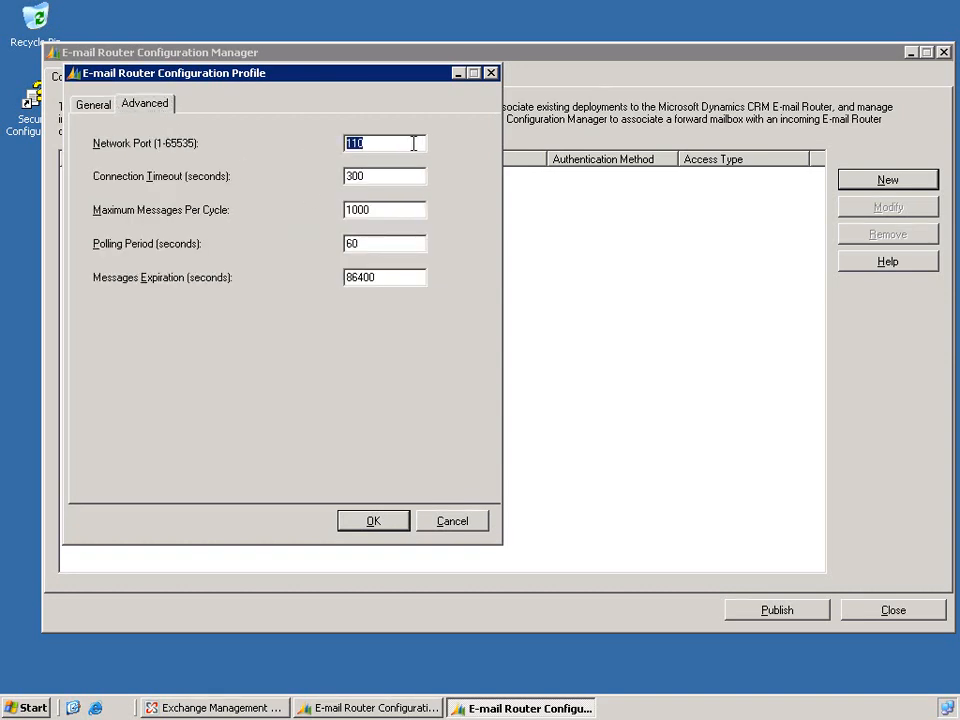
{"action": "type", "text": "995"}
{"action": "left_click", "coordinate": [386, 521]}
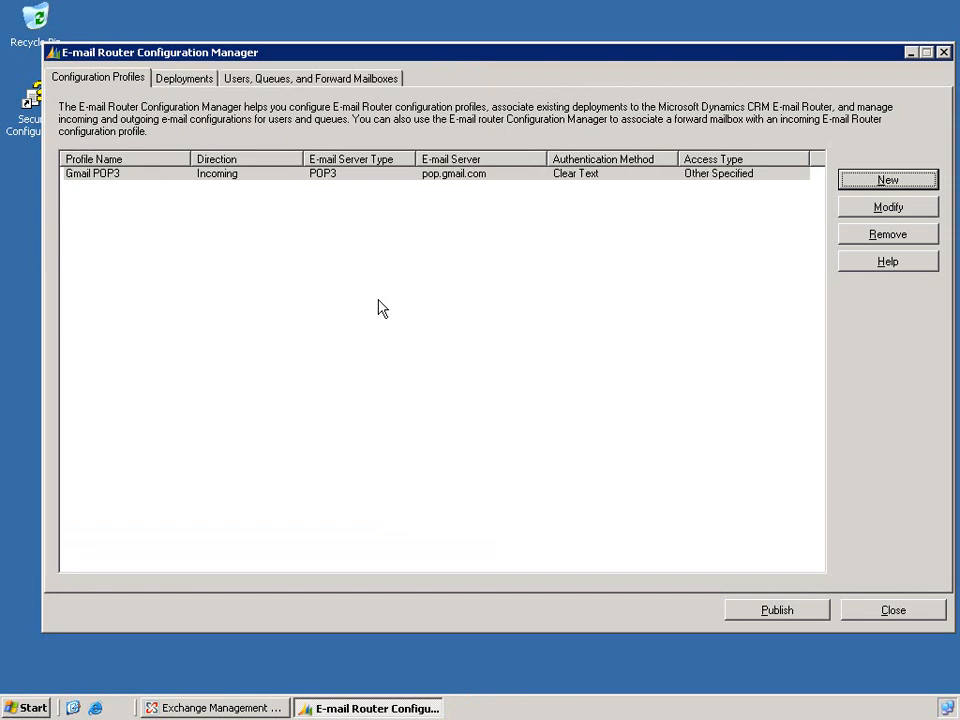
{"action": "left_click", "coordinate": [186, 79]}
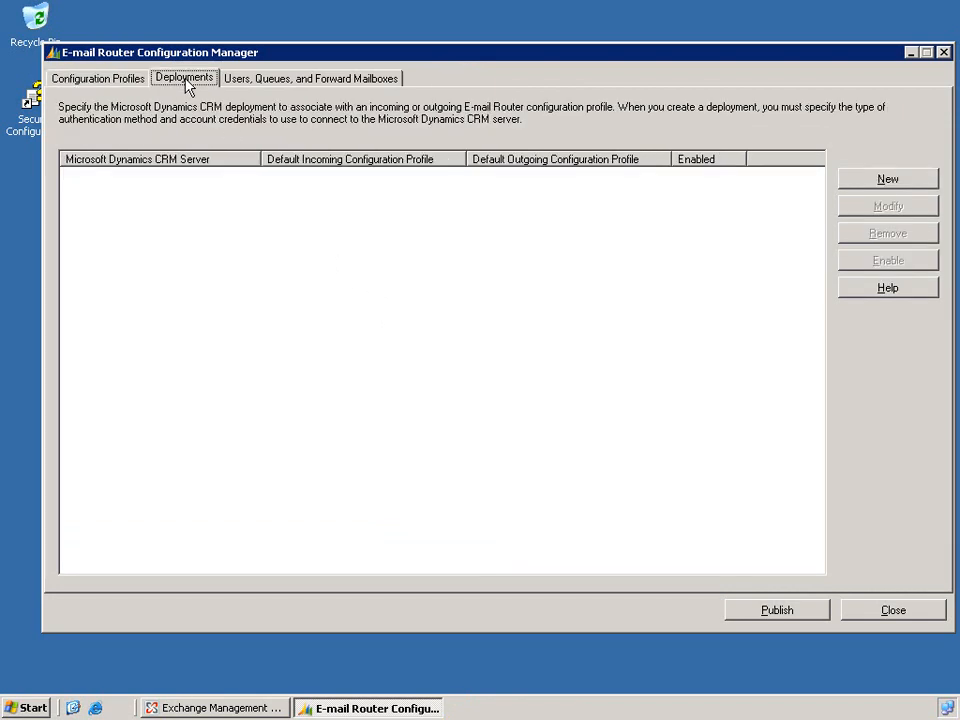
{"action": "left_click", "coordinate": [856, 183]}
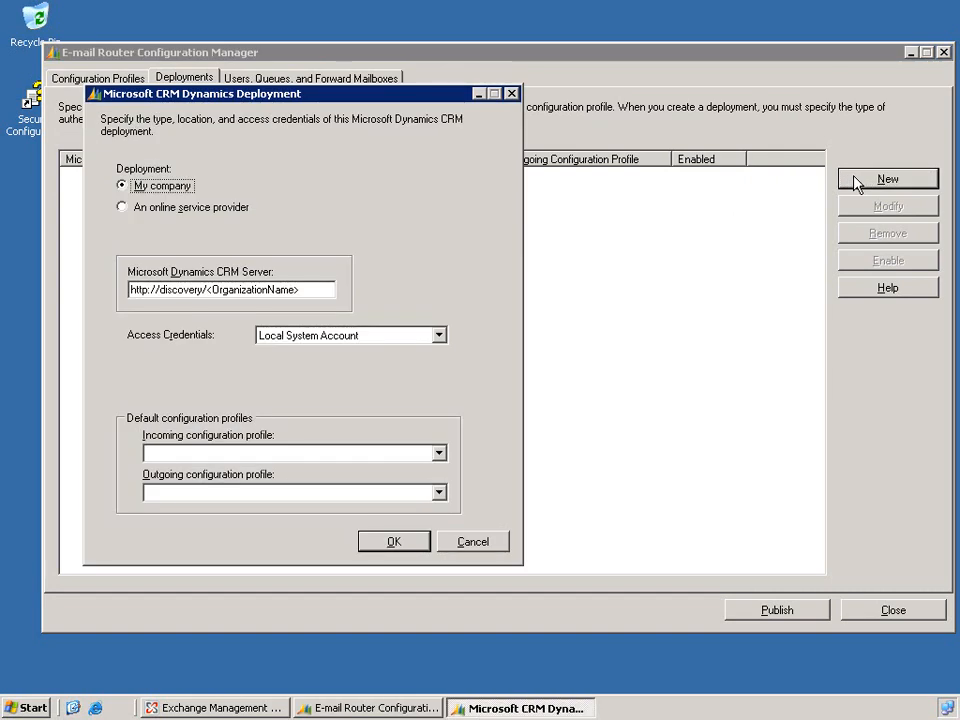
{"action": "left_click", "coordinate": [198, 209]}
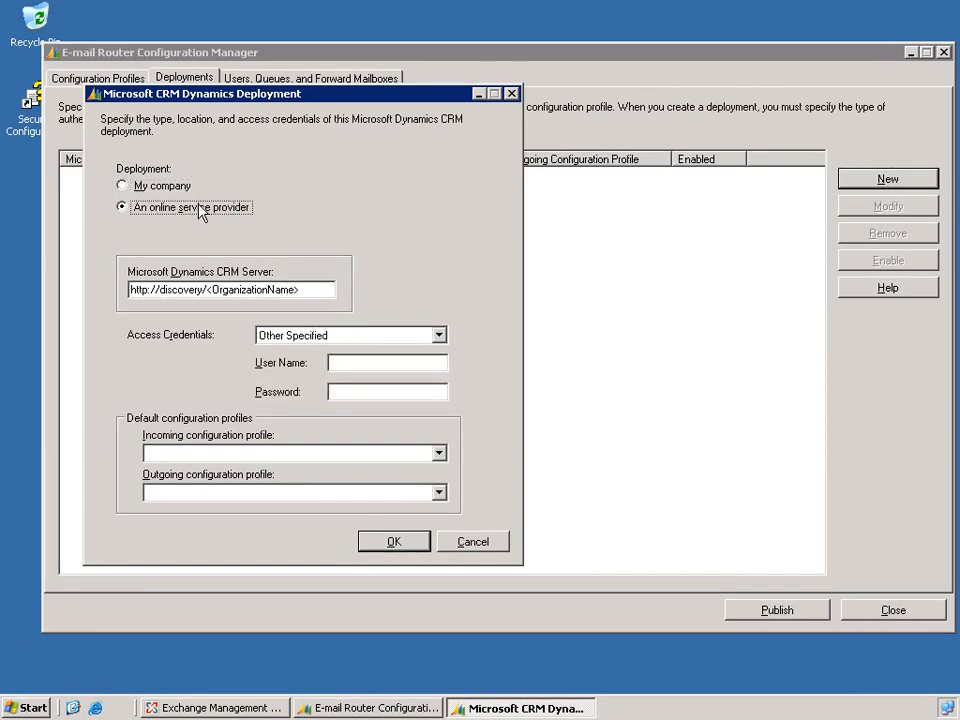
{"action": "left_click", "coordinate": [159, 289]}
{"action": "left_click_drag", "start_coordinate": [159, 289], "coordinate": [319, 289]}
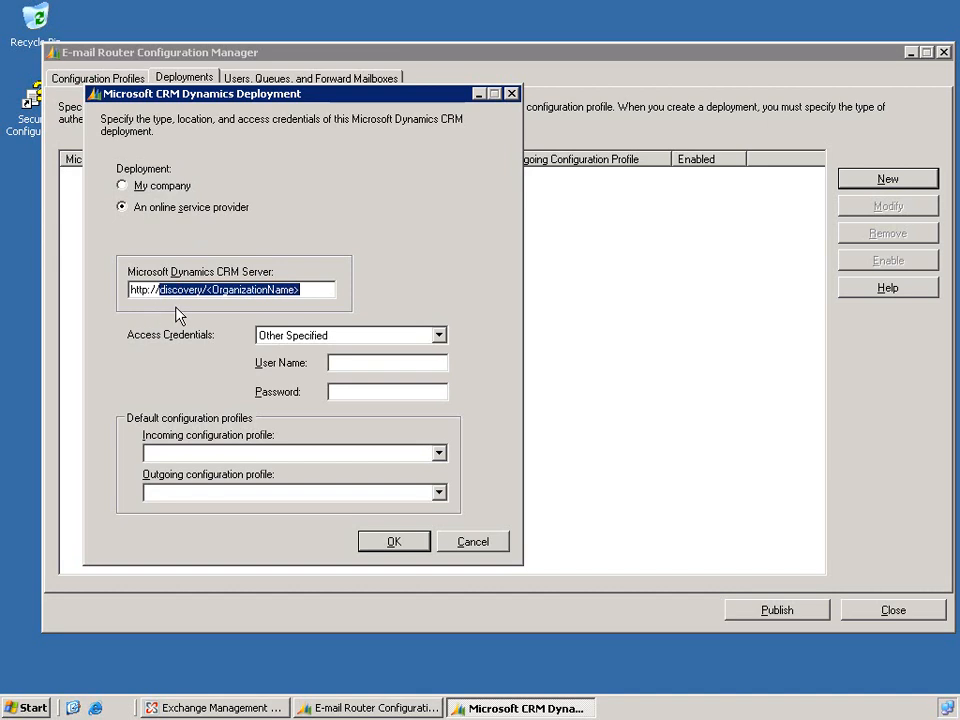
{"action": "type", "text": "crm-"}
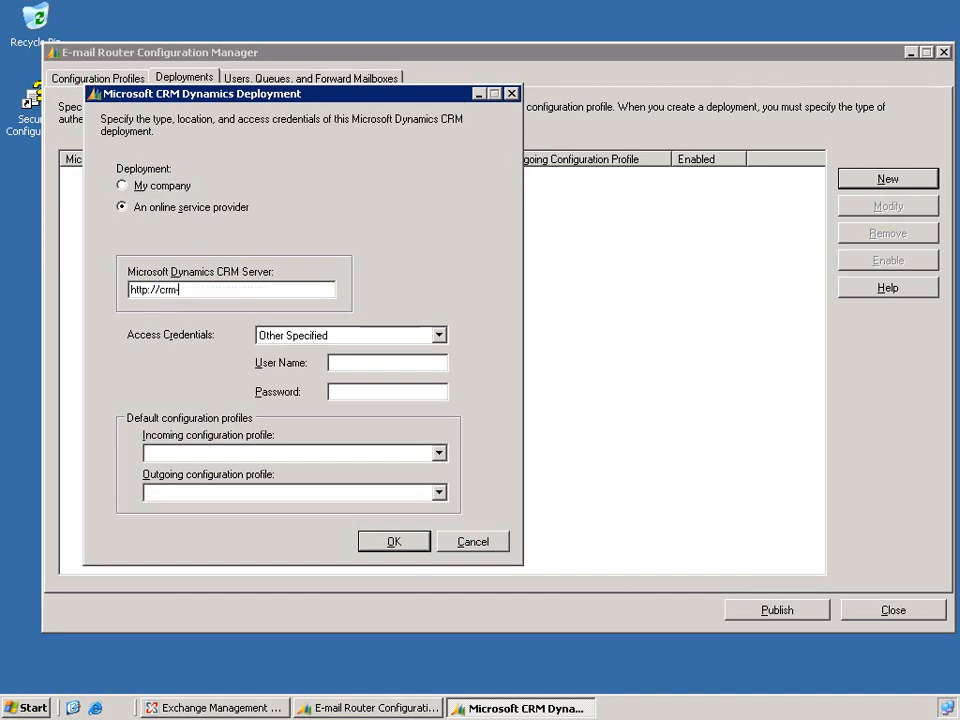
{"action": "type", "text": "server/Winstructor"}
- Enter the administrator credentials, set Gmail POP3 as default incoming profile, and save the deployment
{"action": "left_click", "coordinate": [364, 363]}
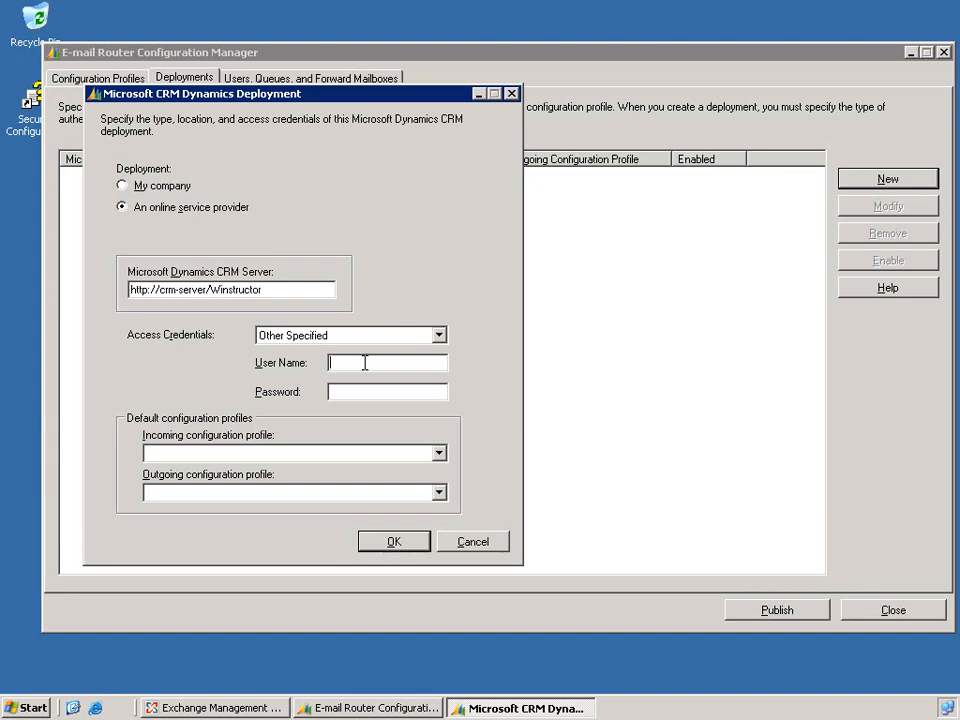
{"action": "type", "text": "CRMLAB\\Administrator"}
{"action": "key", "text": "Tab"}
{"action": "type", "text": "pass@wor"}
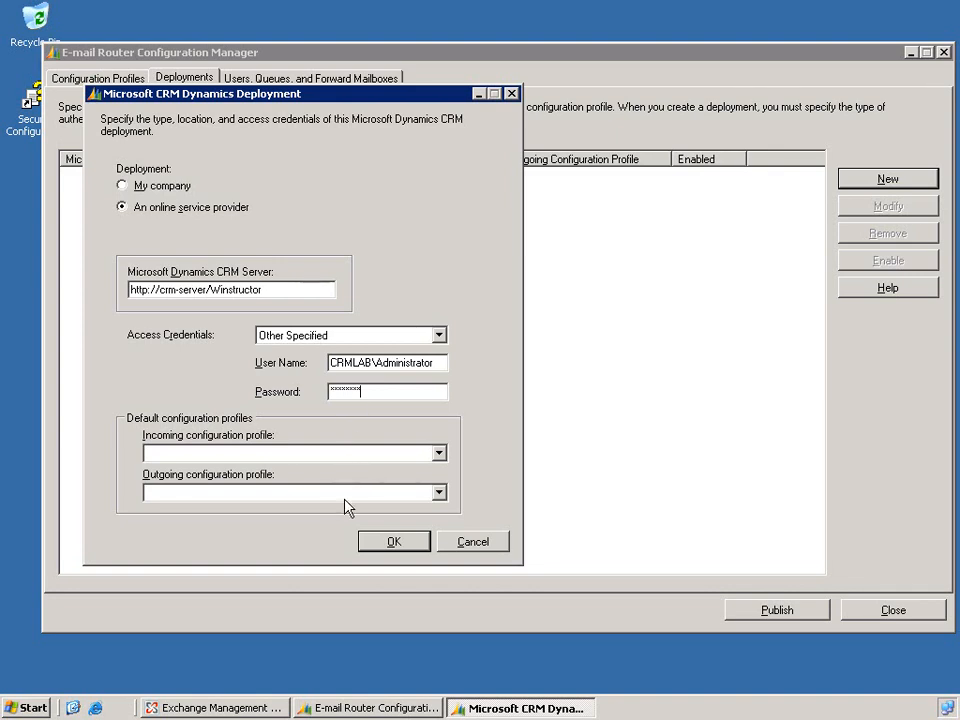
{"action": "left_click", "coordinate": [345, 456]}
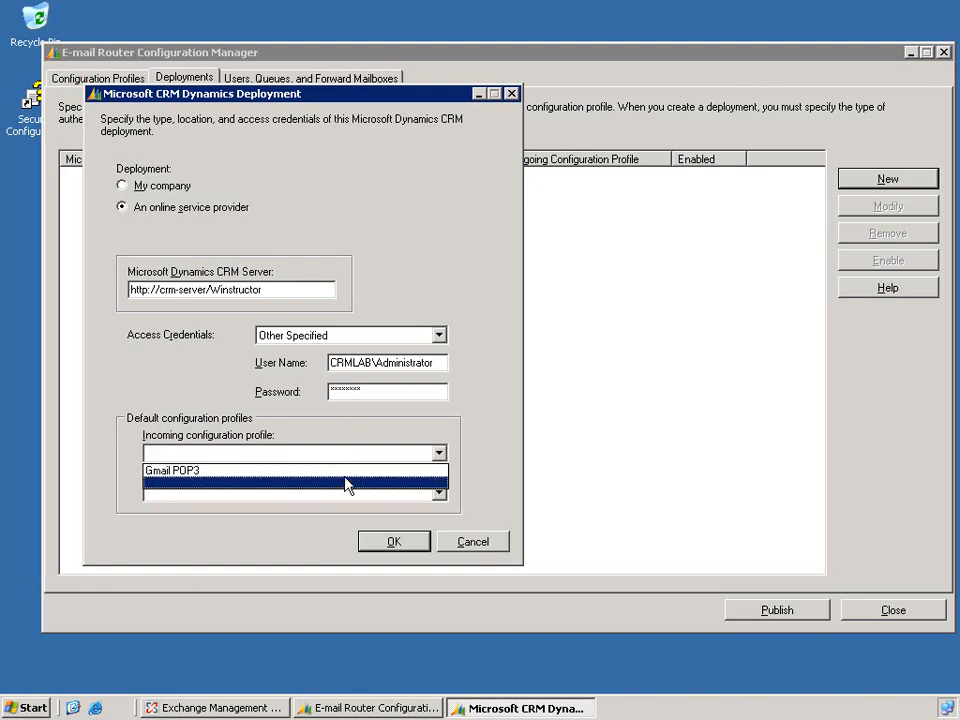
{"action": "left_click", "coordinate": [346, 476]}
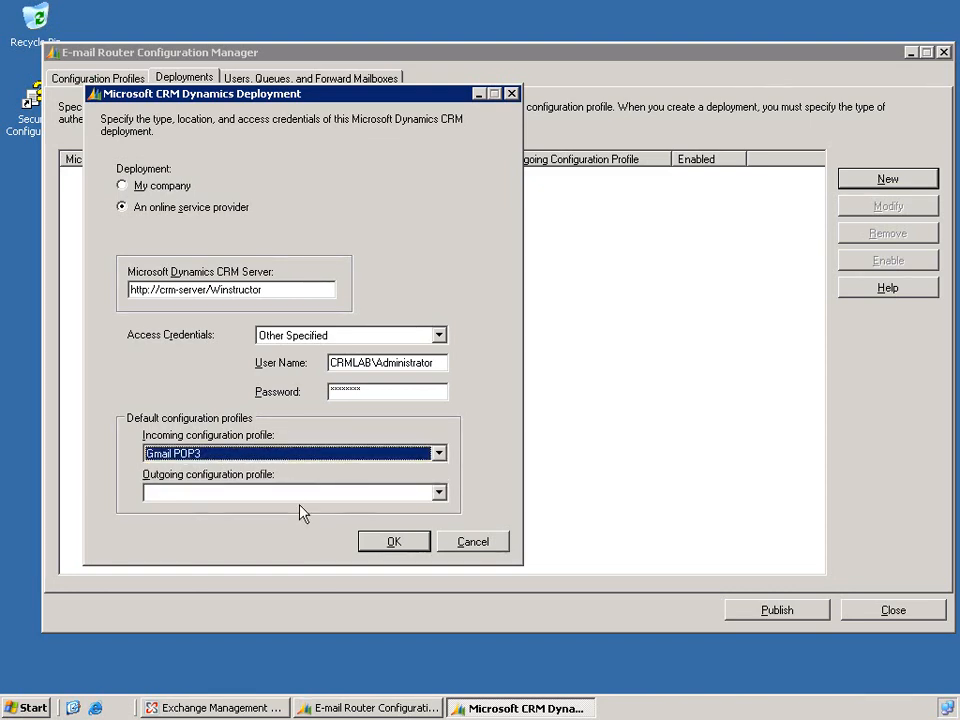
{"action": "left_click", "coordinate": [394, 543]}
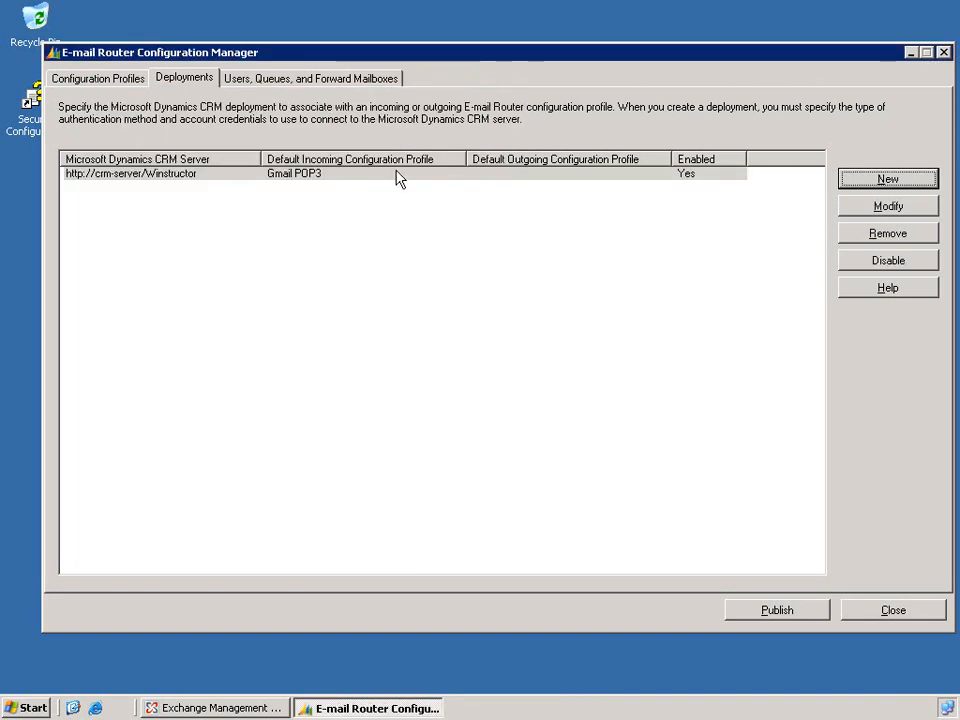
- Load the deployment's users and queues and run a successful access test on the POP3 queue
{"action": "left_click", "coordinate": [372, 80]}
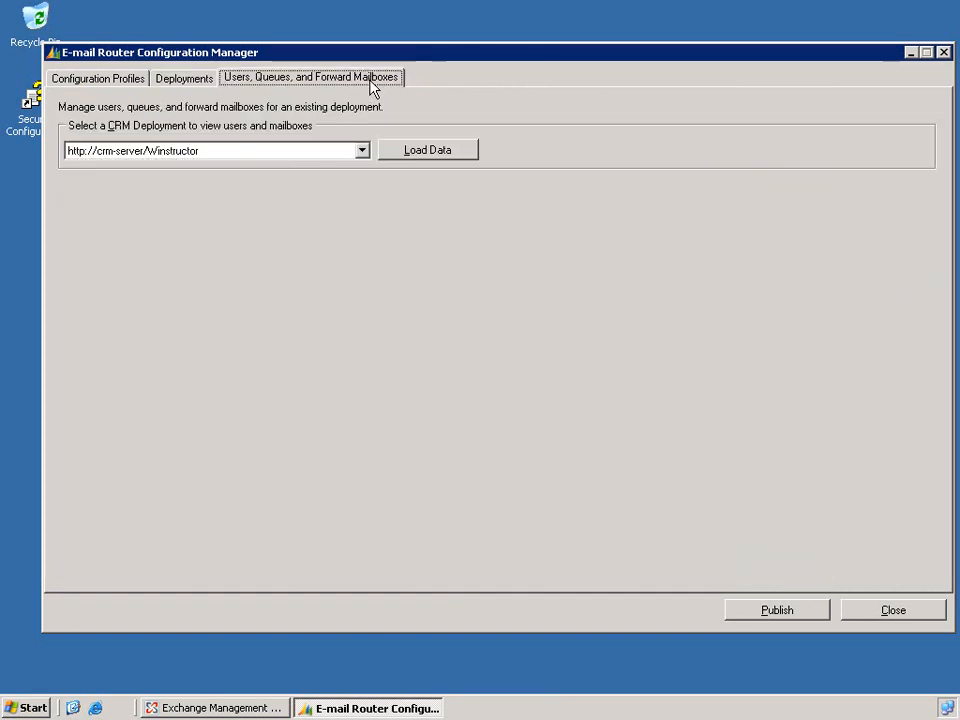
{"action": "left_click", "coordinate": [437, 157]}
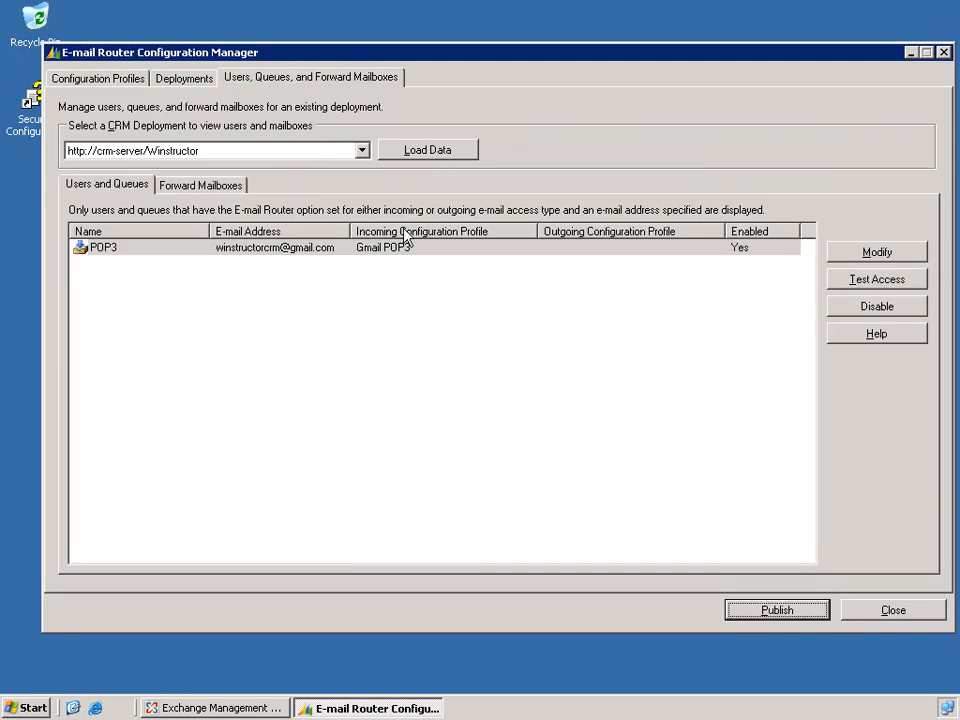
{"action": "left_click", "coordinate": [391, 250]}
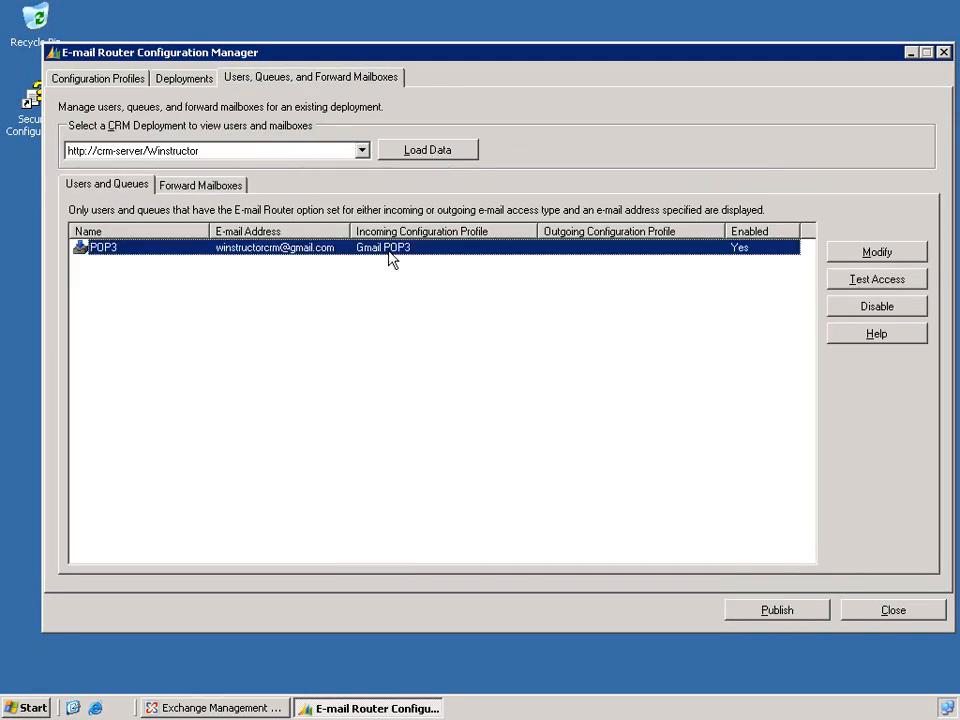
{"action": "left_click", "coordinate": [868, 286]}
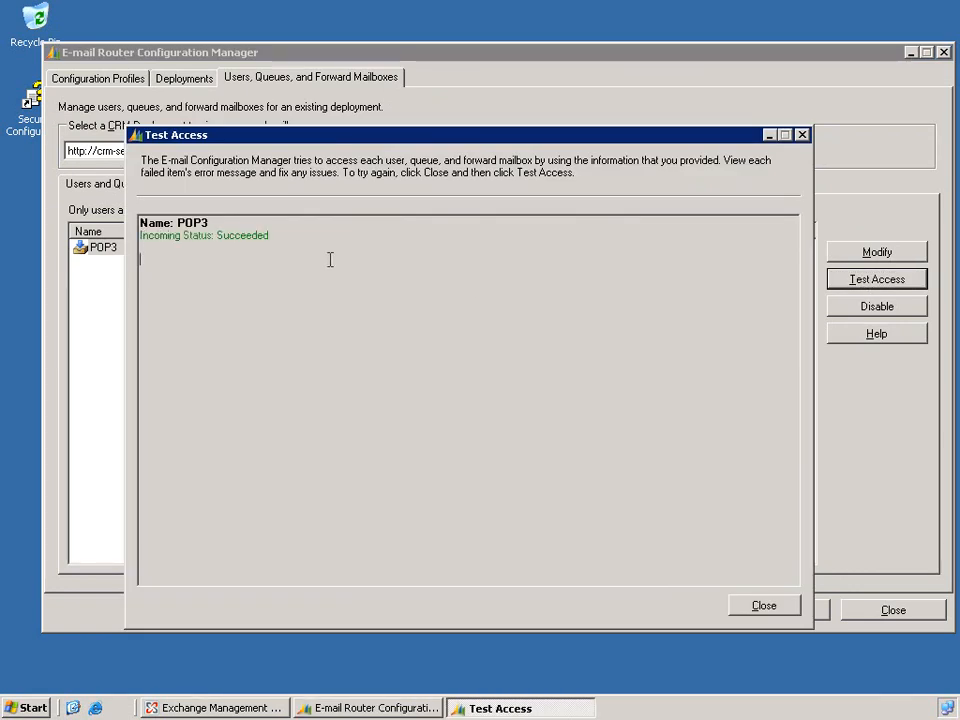
{"action": "left_click", "coordinate": [762, 608]}
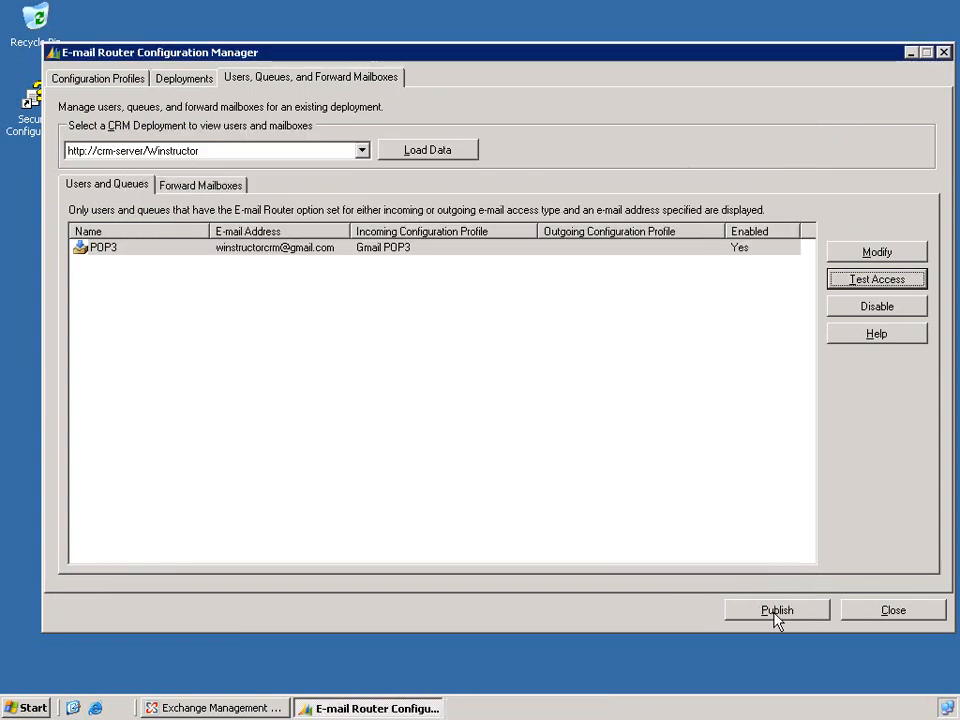
- Publish the E-mail Router configuration
{"action": "left_click", "coordinate": [776, 612]}
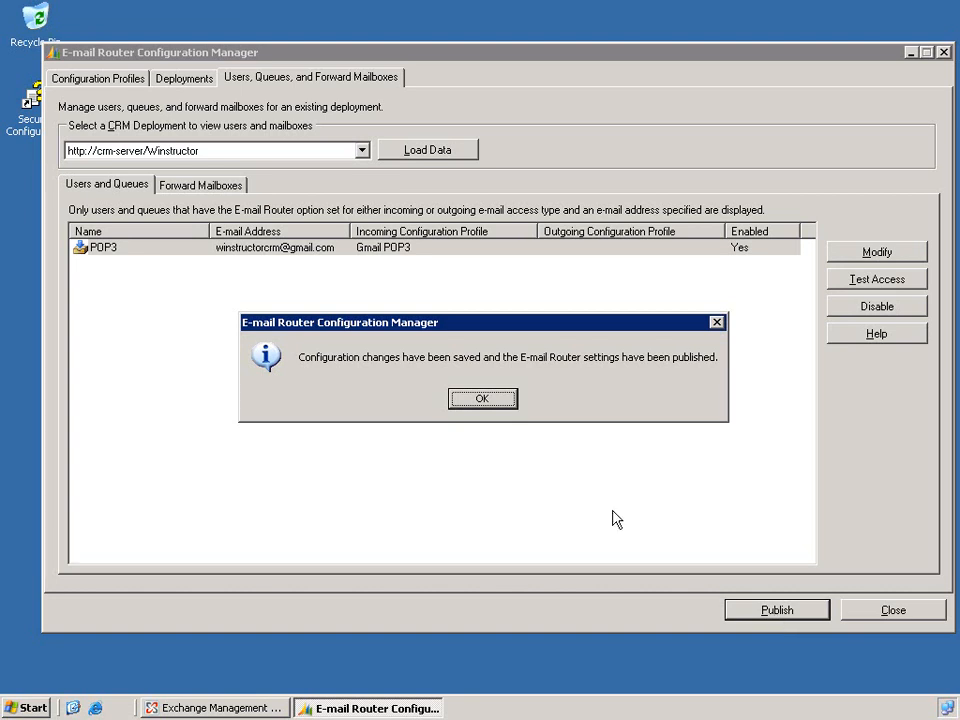
{"action": "left_click", "coordinate": [489, 400]}
{"action": "left_click", "coordinate": [93, 708]}
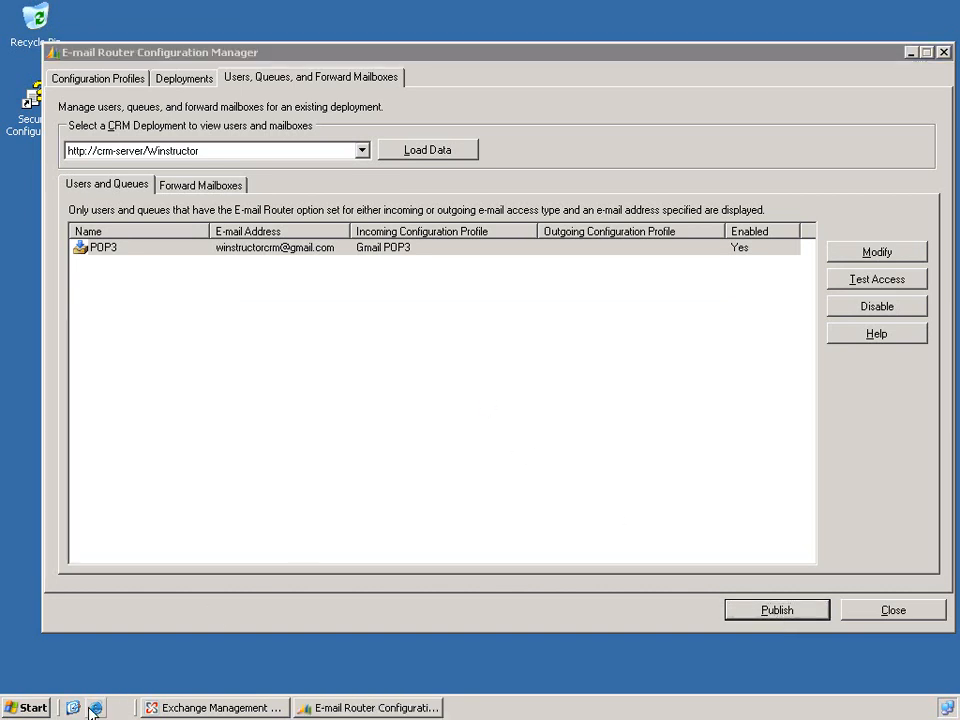
{"action": "left_click", "coordinate": [239, 76]}
{"action": "type", "text": "crm"}
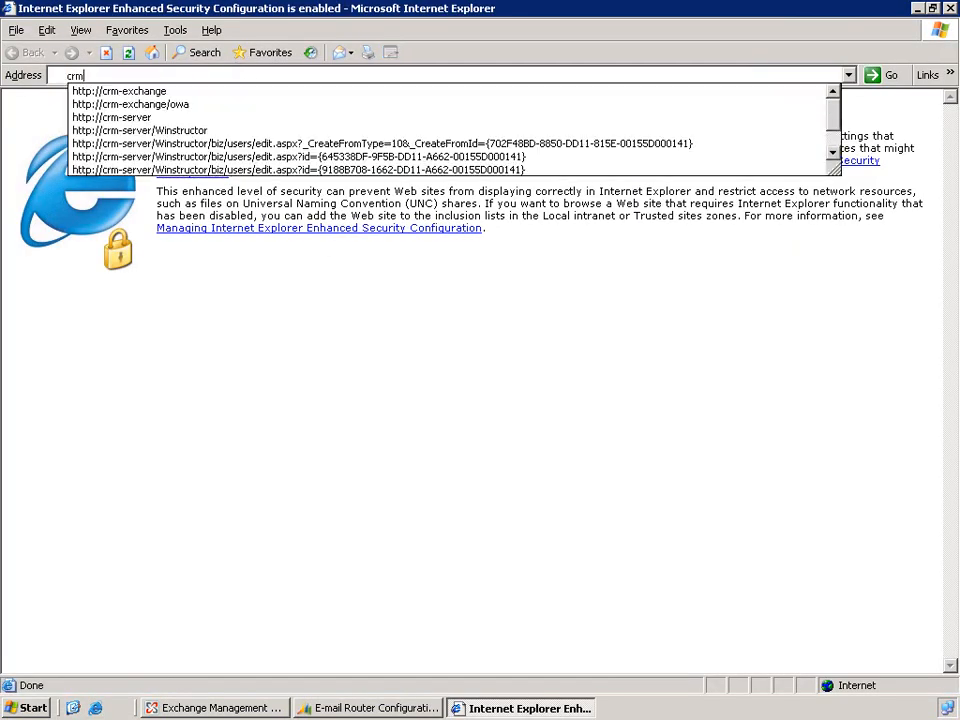
{"action": "key", "text": "Down"}
{"action": "key", "text": "Down"}
{"action": "key", "text": "Down"}
{"action": "key", "text": "Return"}
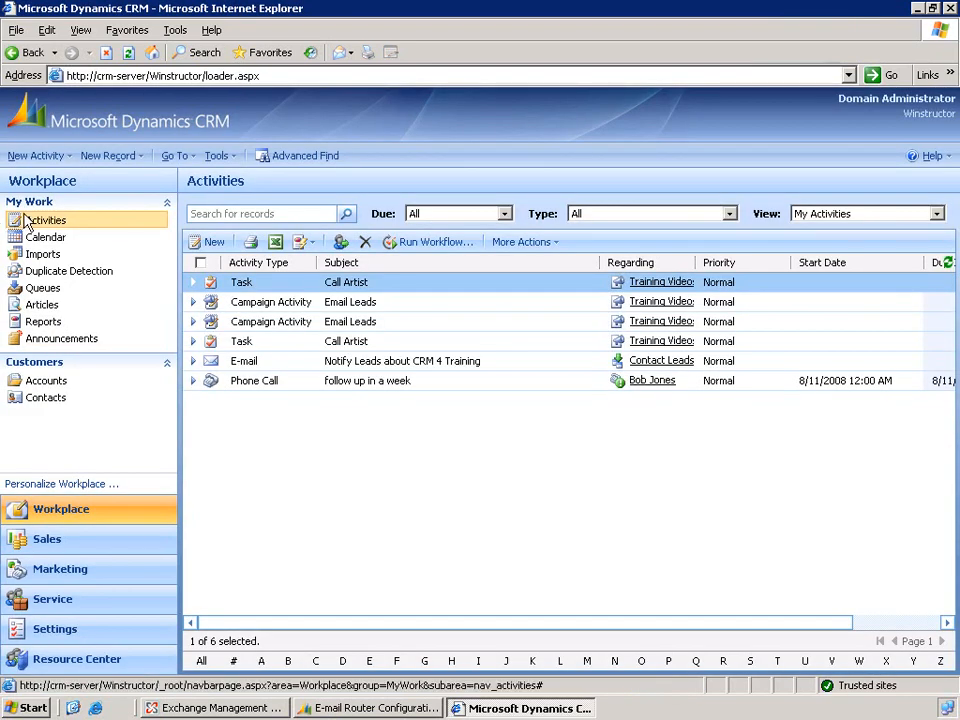
{"action": "left_click", "coordinate": [40, 292]}
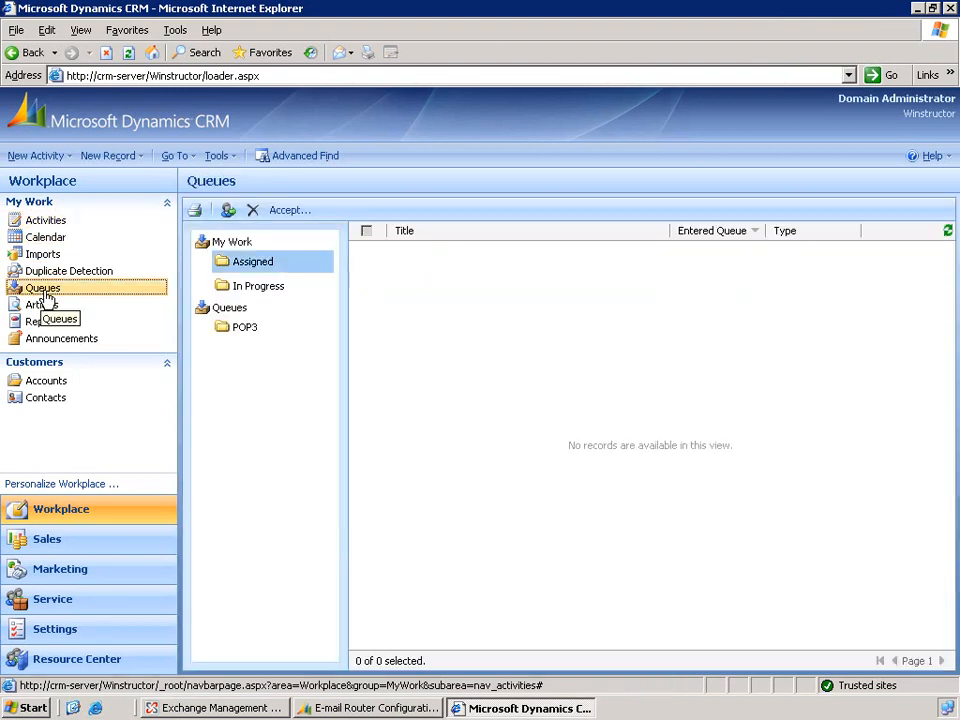
{"action": "left_click", "coordinate": [240, 330]}
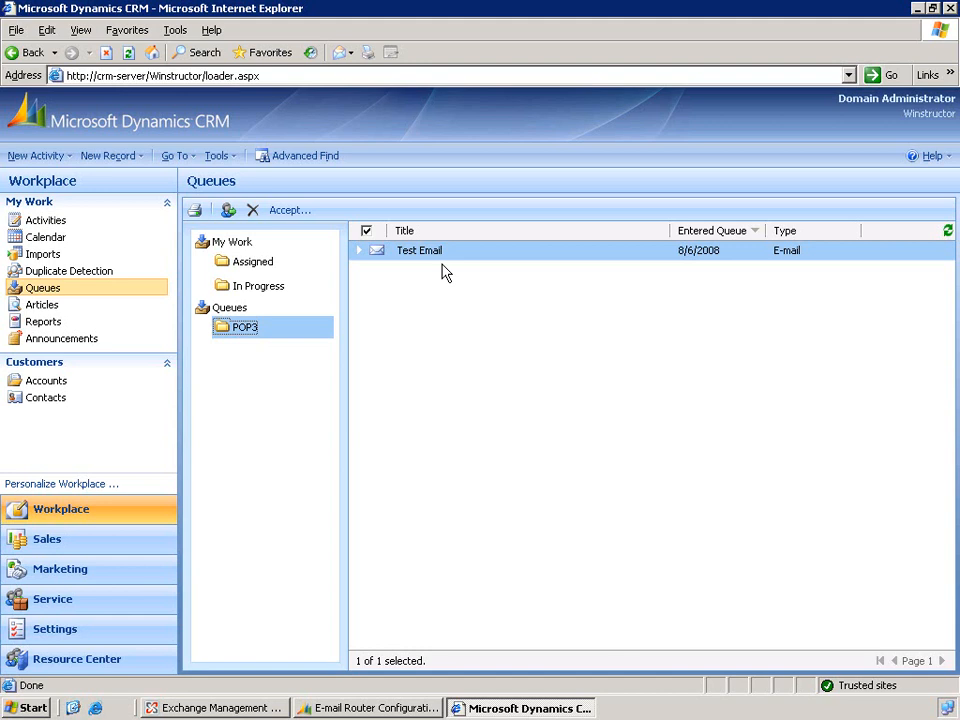
{"action": "double_click", "coordinate": [428, 255]}
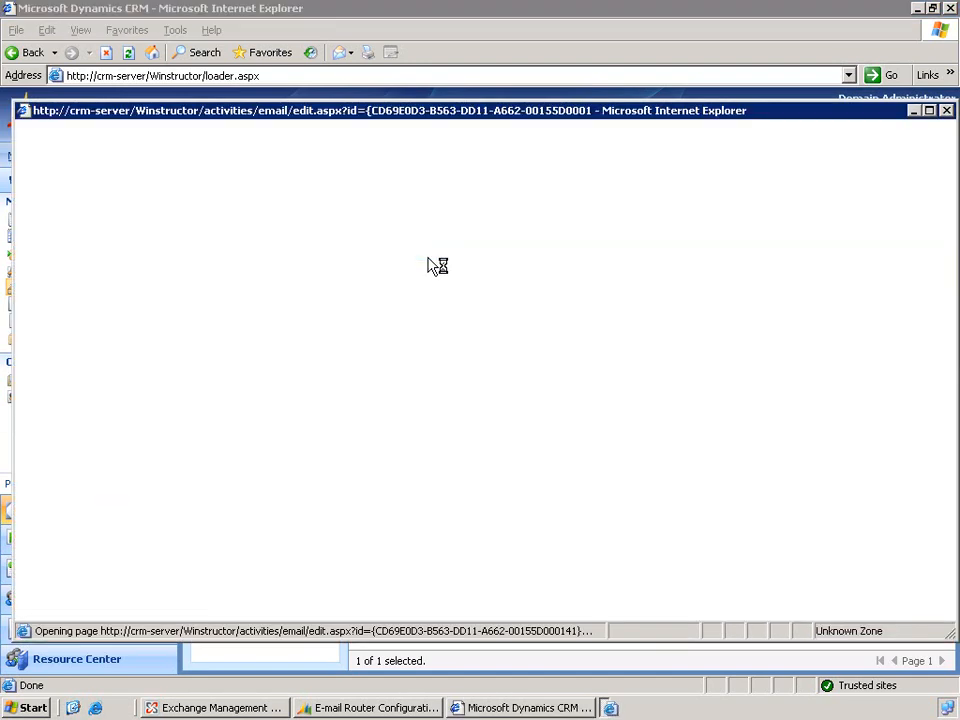